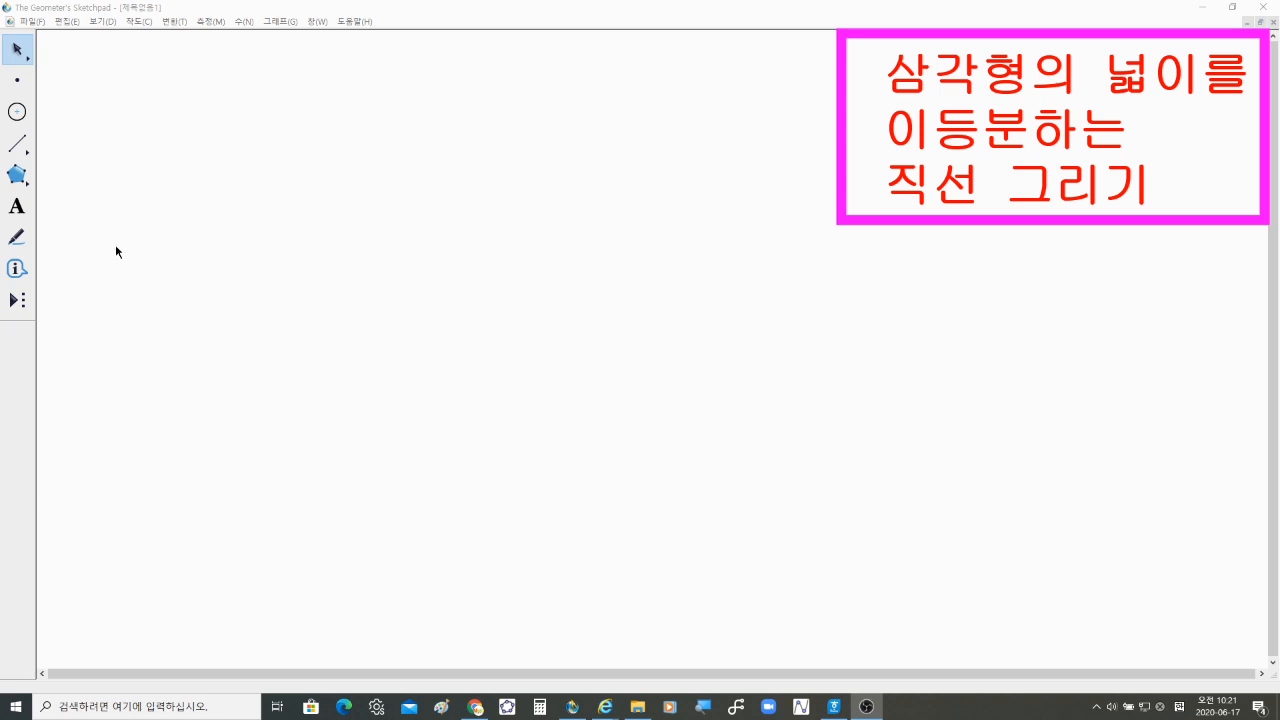
Draw an unfilled triangle in the blank sketch using the Polygon tool that constructs only edges and vertices
click(17, 176)
click(24, 183)
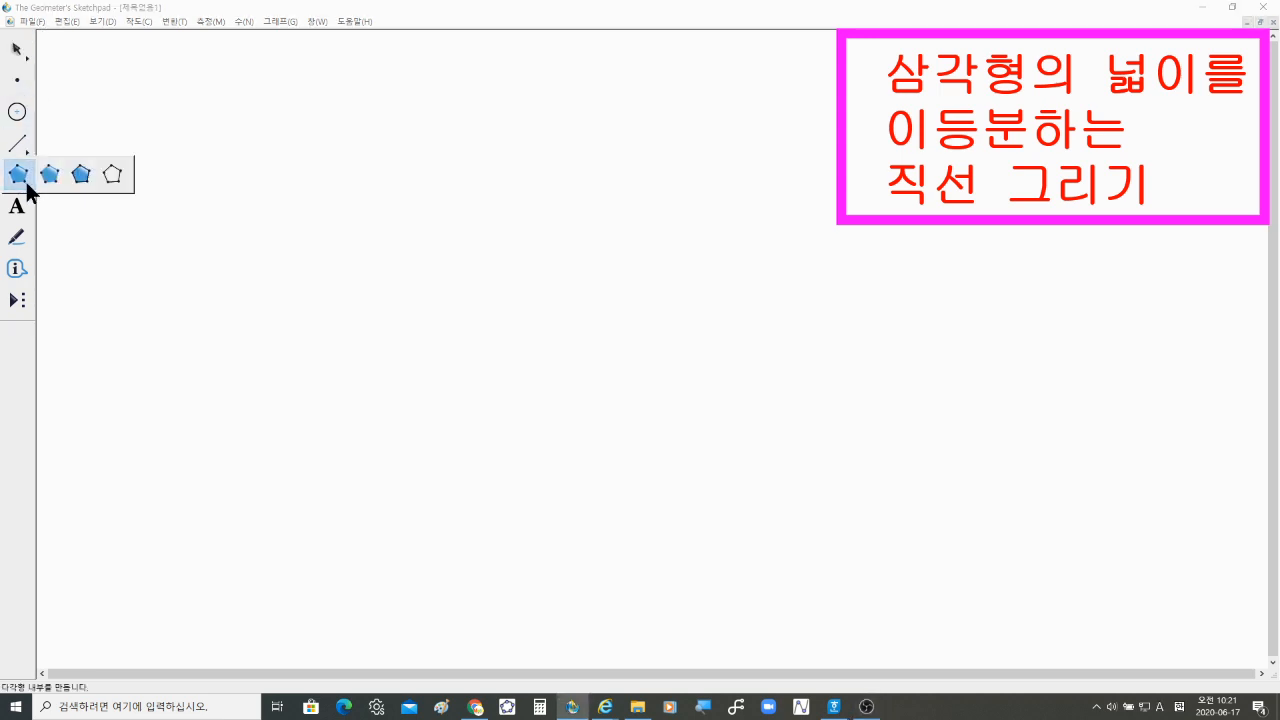
click(111, 176)
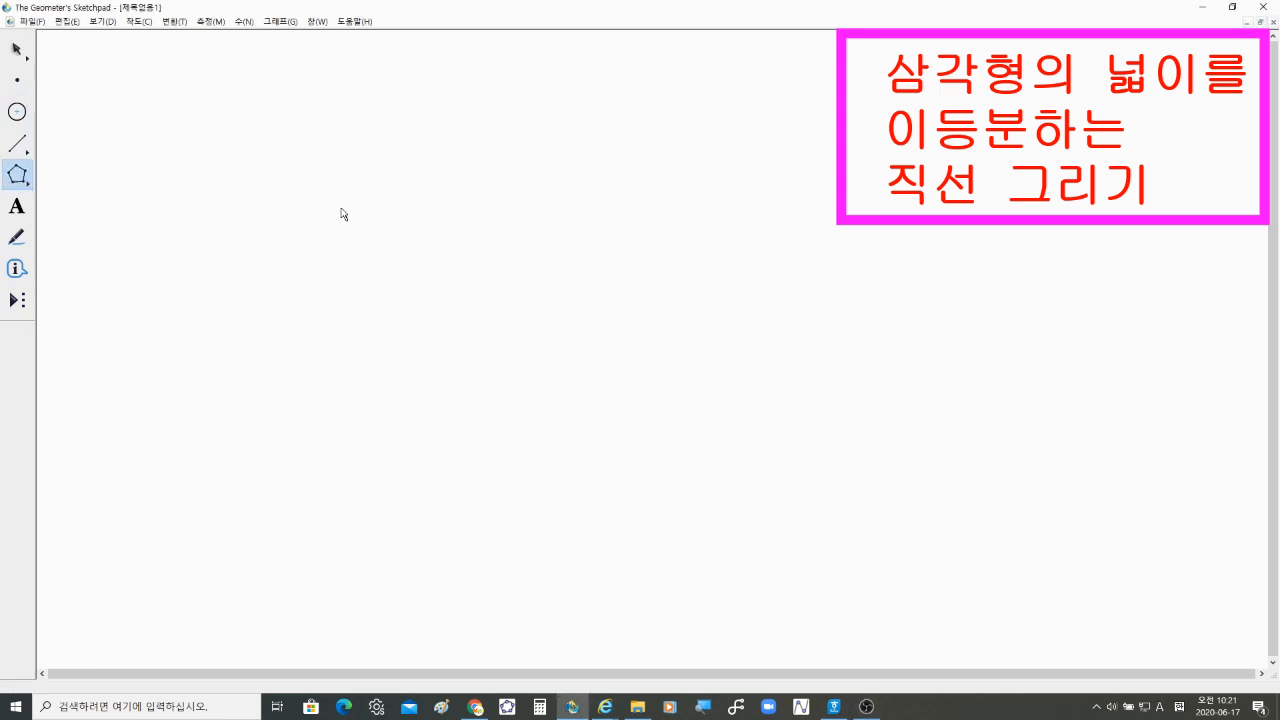
click(491, 182)
click(308, 545)
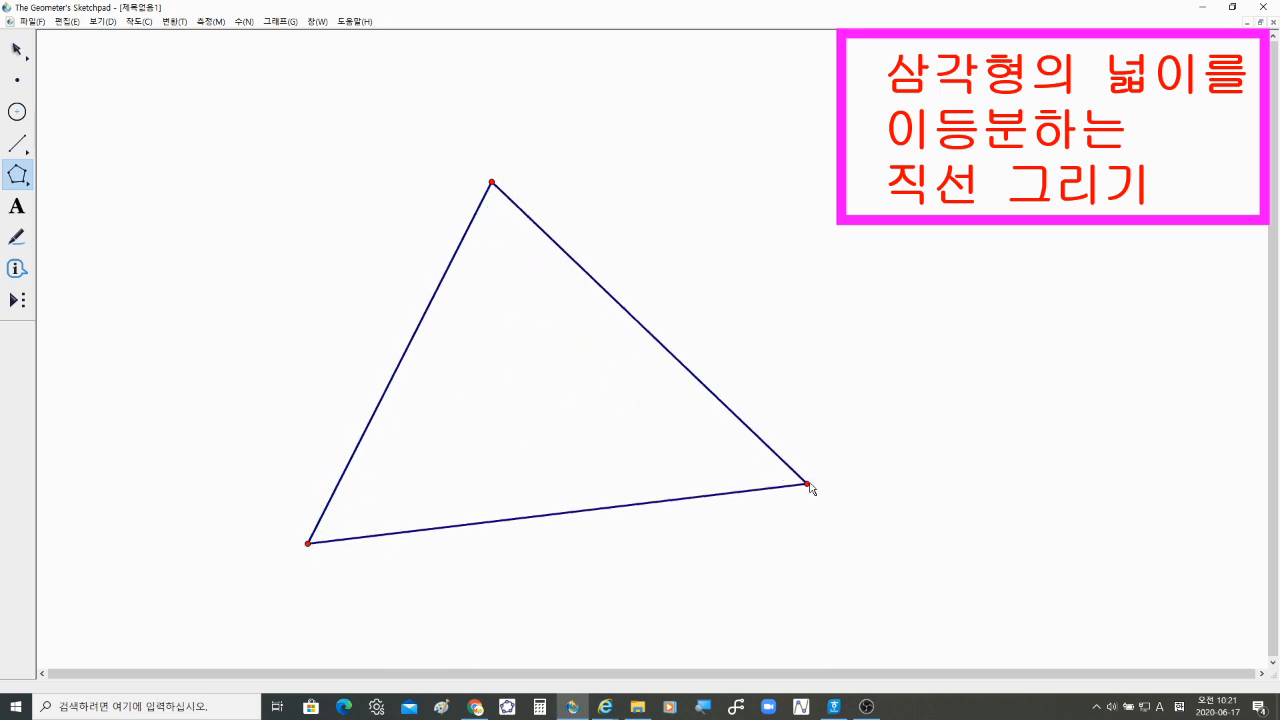
click(812, 482)
click(491, 182)
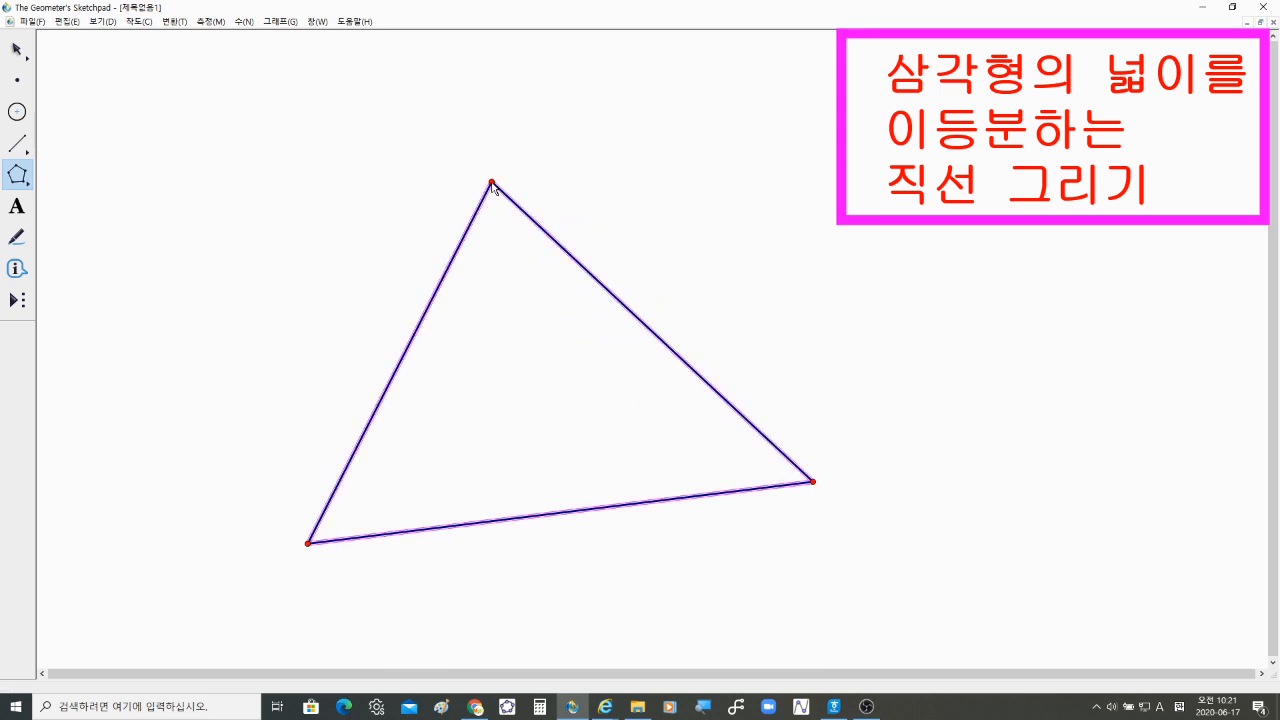
Move the triangle's lower-right vertex inward to make the triangle narrower, and leave nothing selected
click(17, 52)
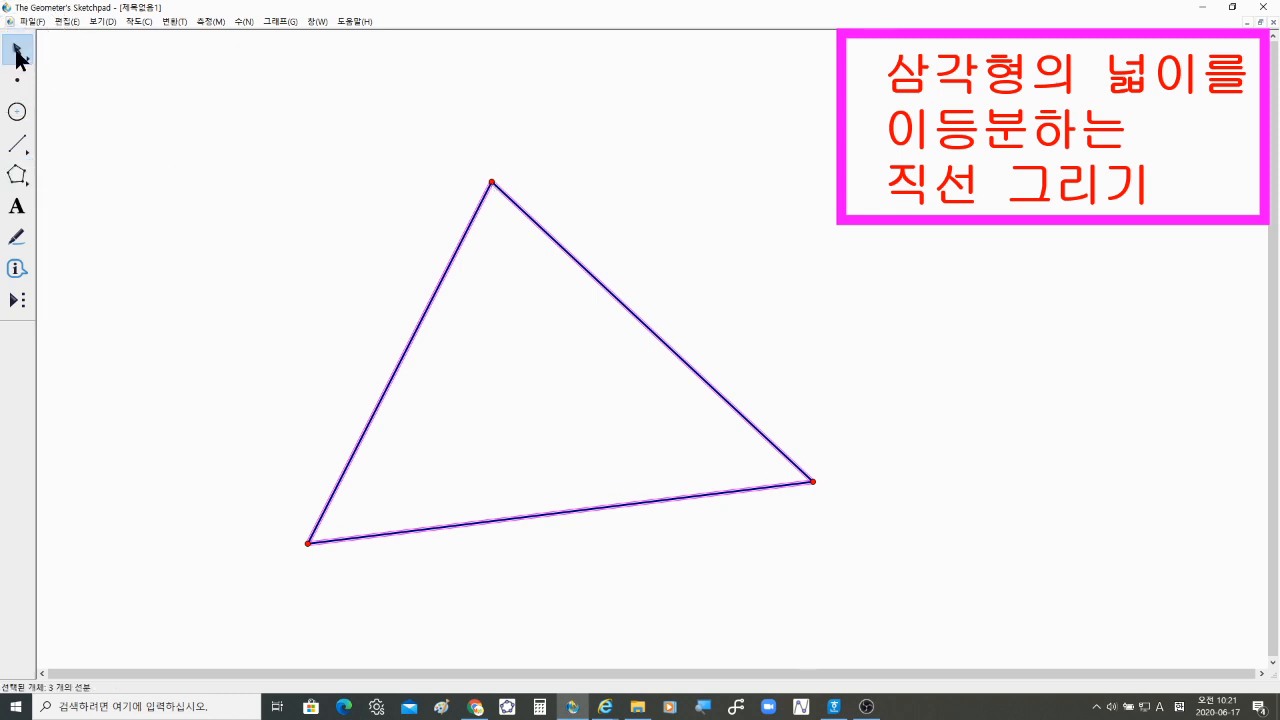
click(313, 311)
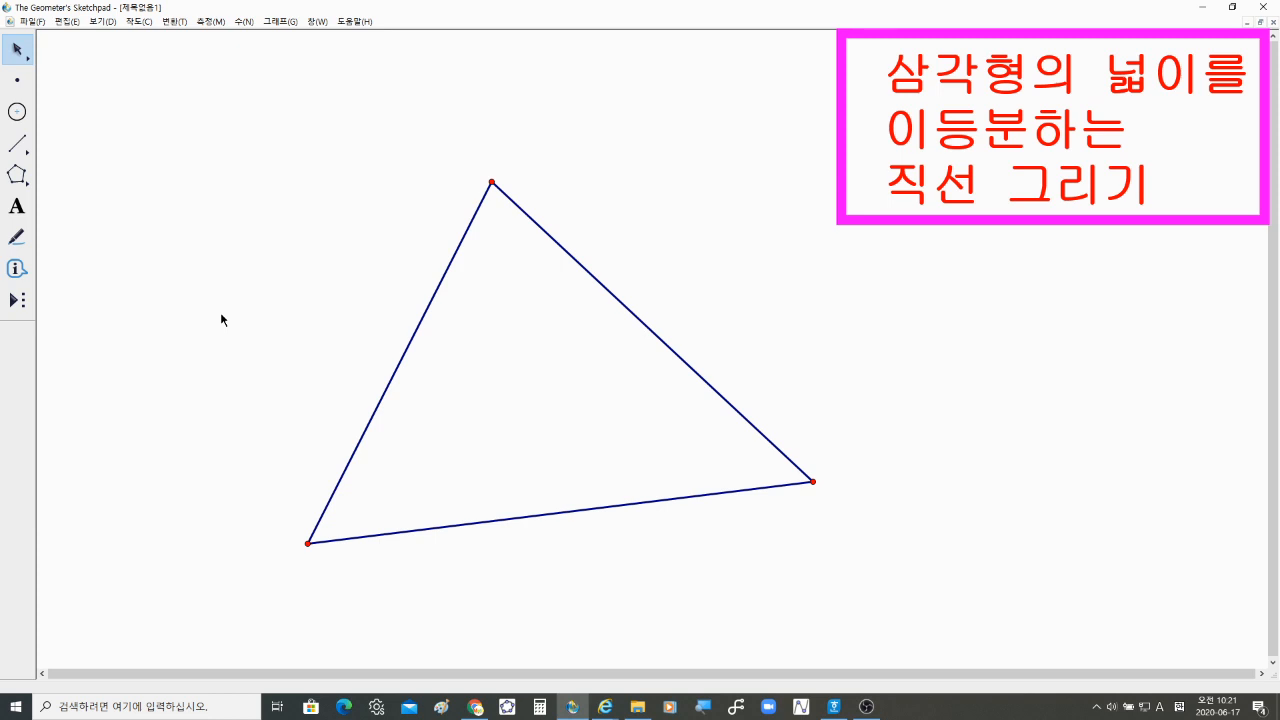
drag(813, 482, 680, 486)
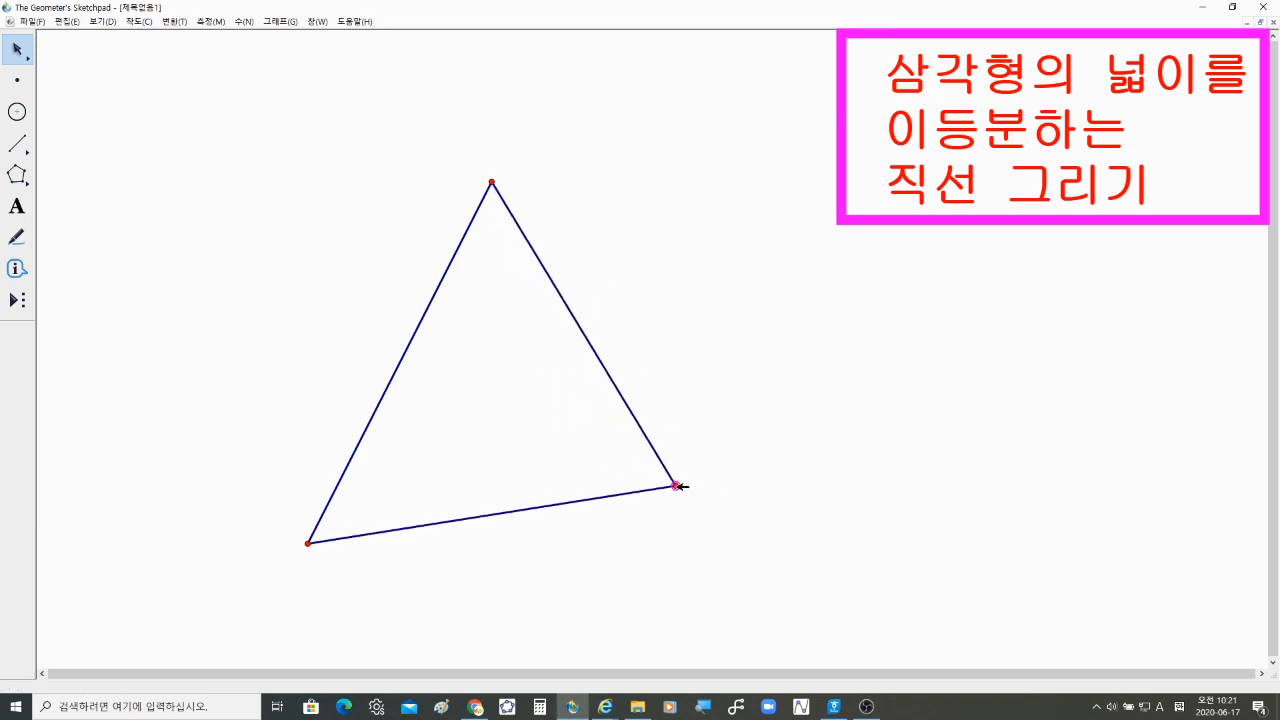
click(834, 504)
Measure the lengths of the triangle's two upper sides, AB and CA, and place both measurements in the space beside side CA
drag(311, 366, 685, 350)
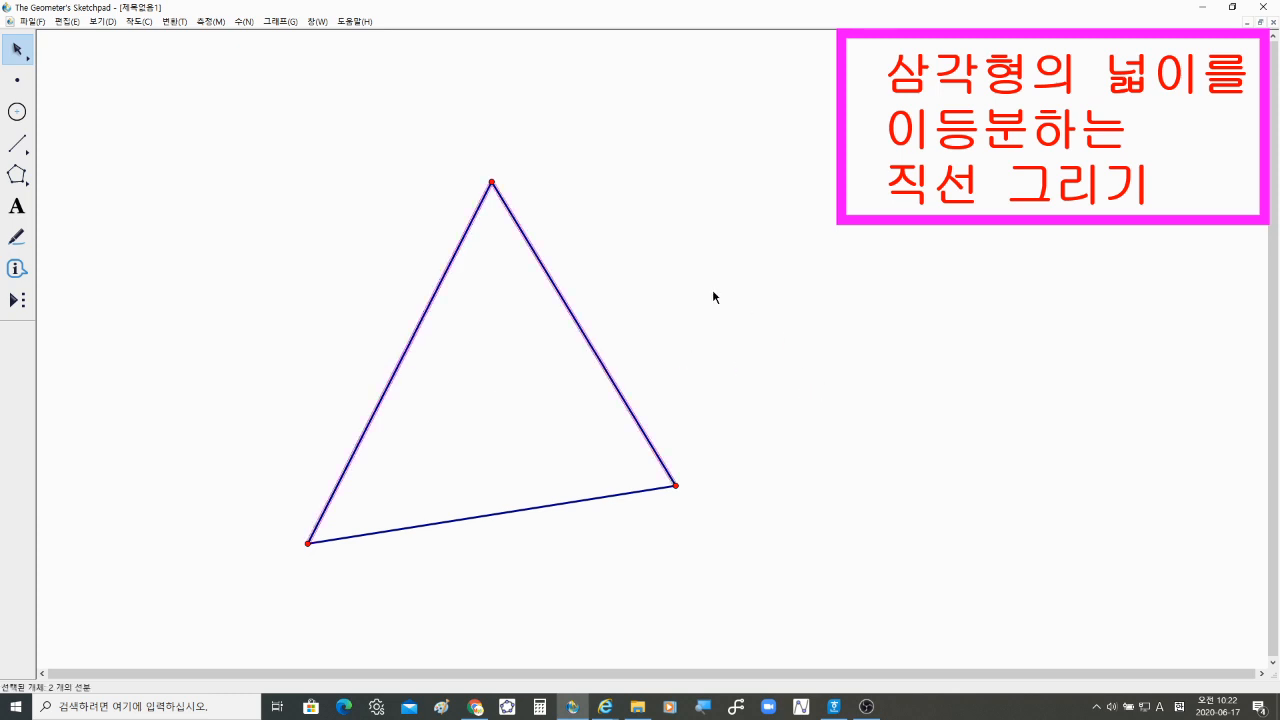
click(212, 21)
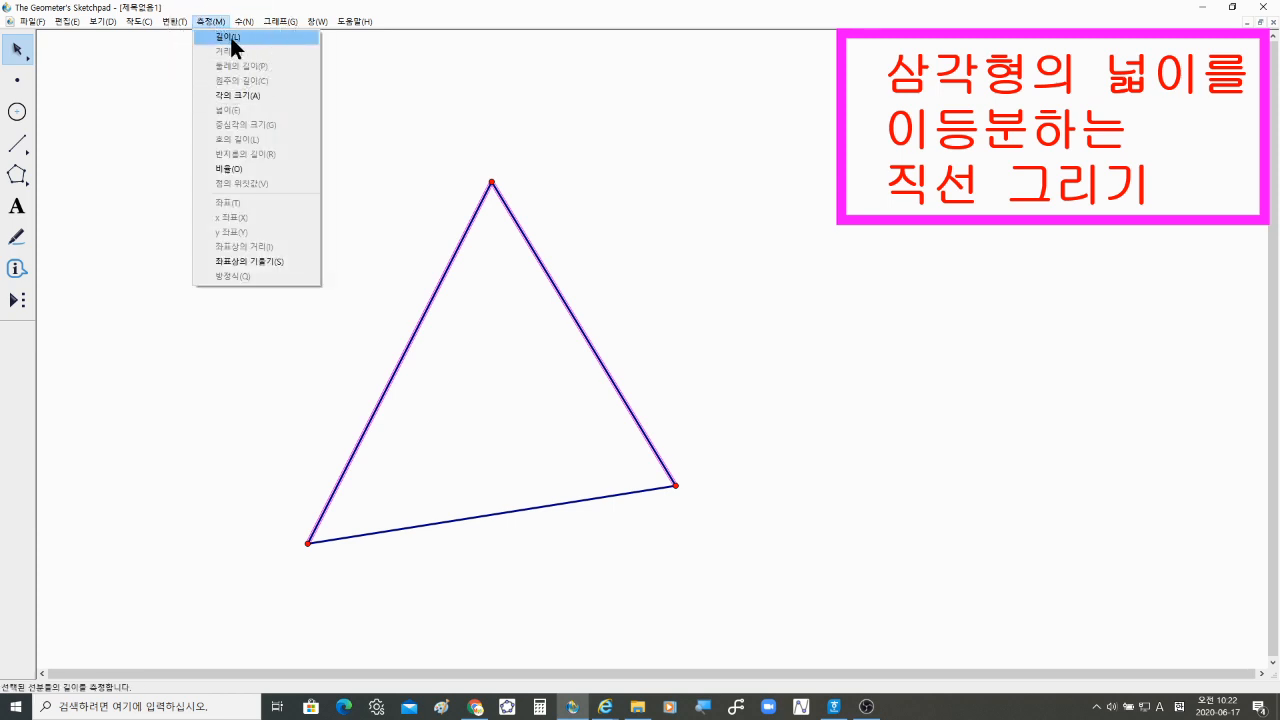
click(230, 37)
drag(156, 46, 490, 172)
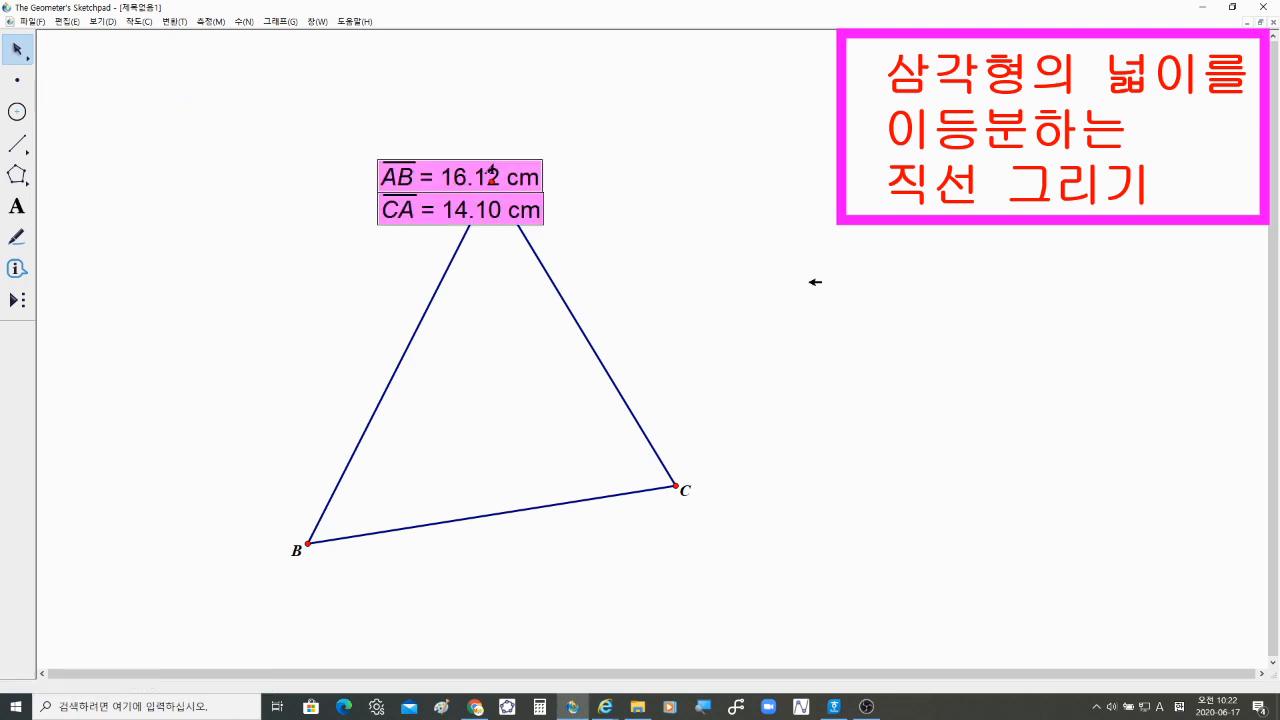
drag(815, 282, 881, 287)
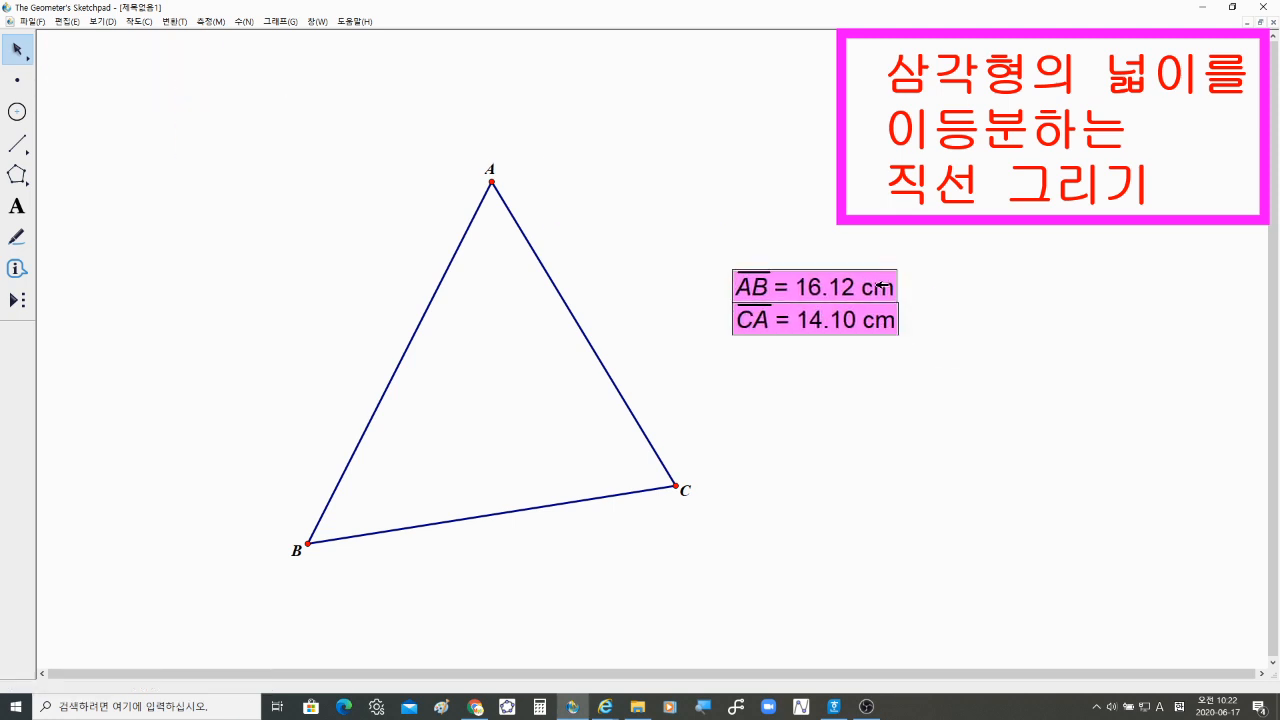
click(1045, 338)
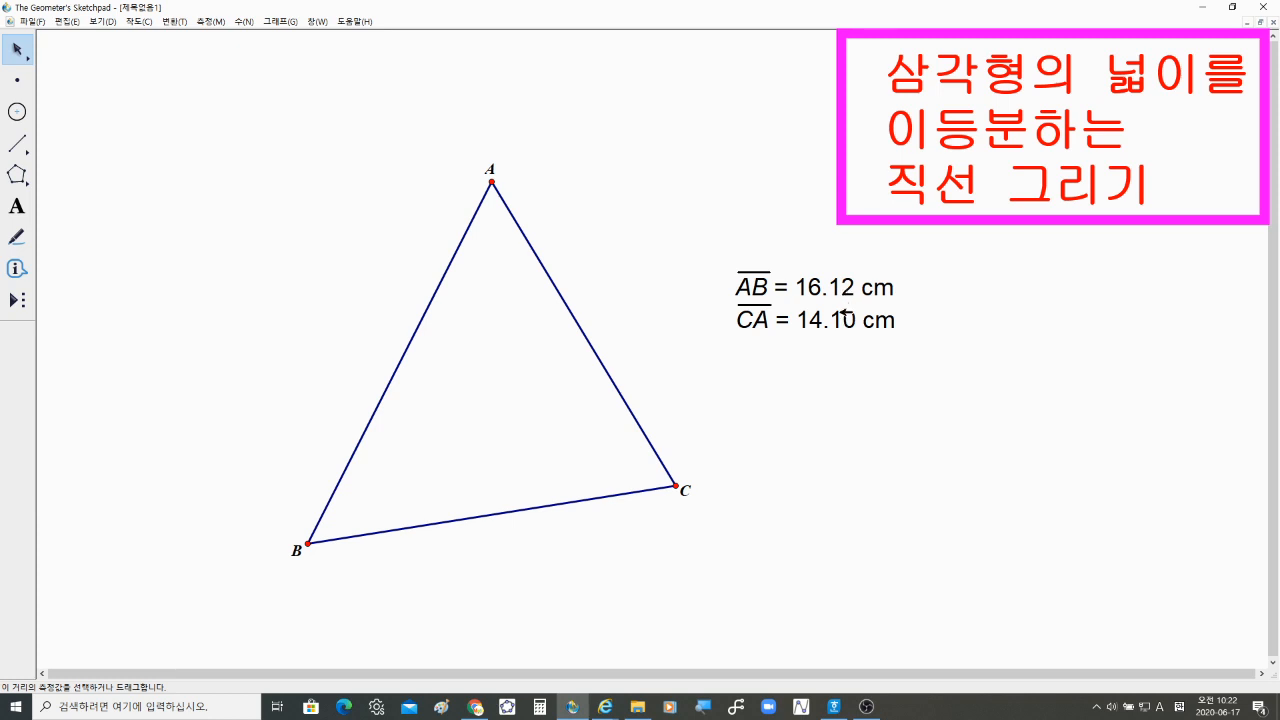
Calculate AB / sqrt(2) from the measured length of side AB and add it to the sketch
click(245, 22)
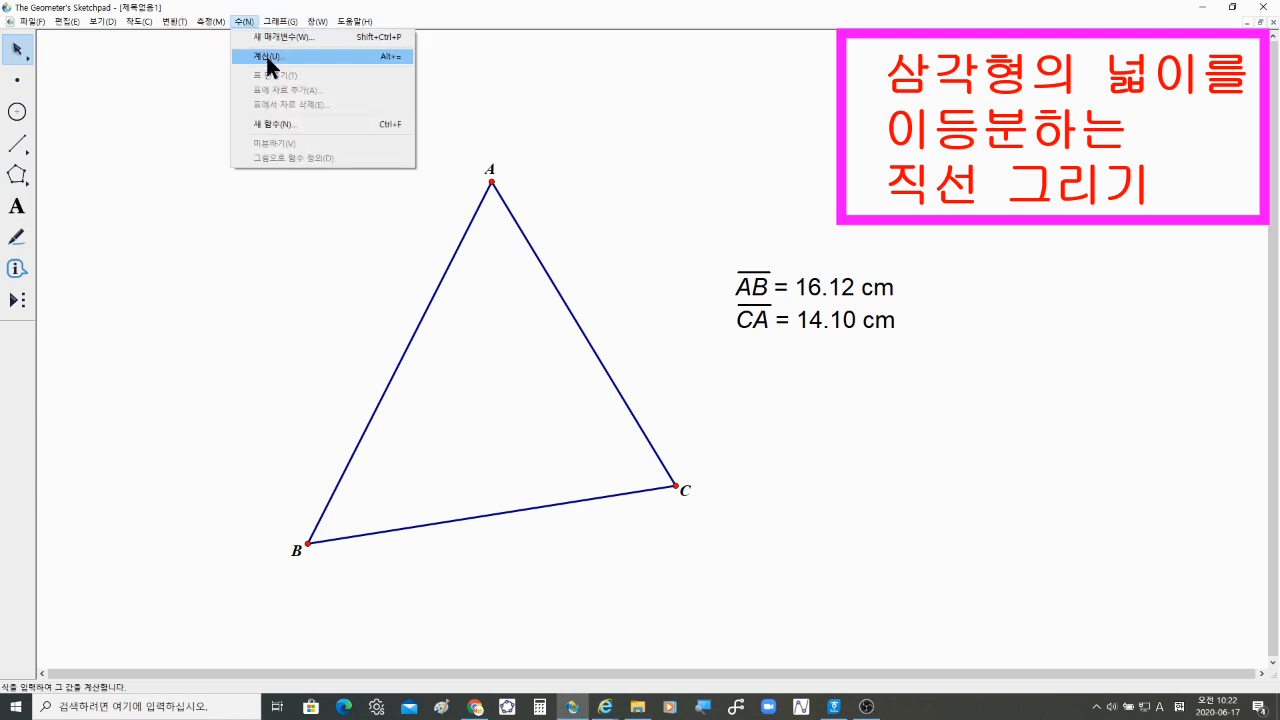
click(267, 57)
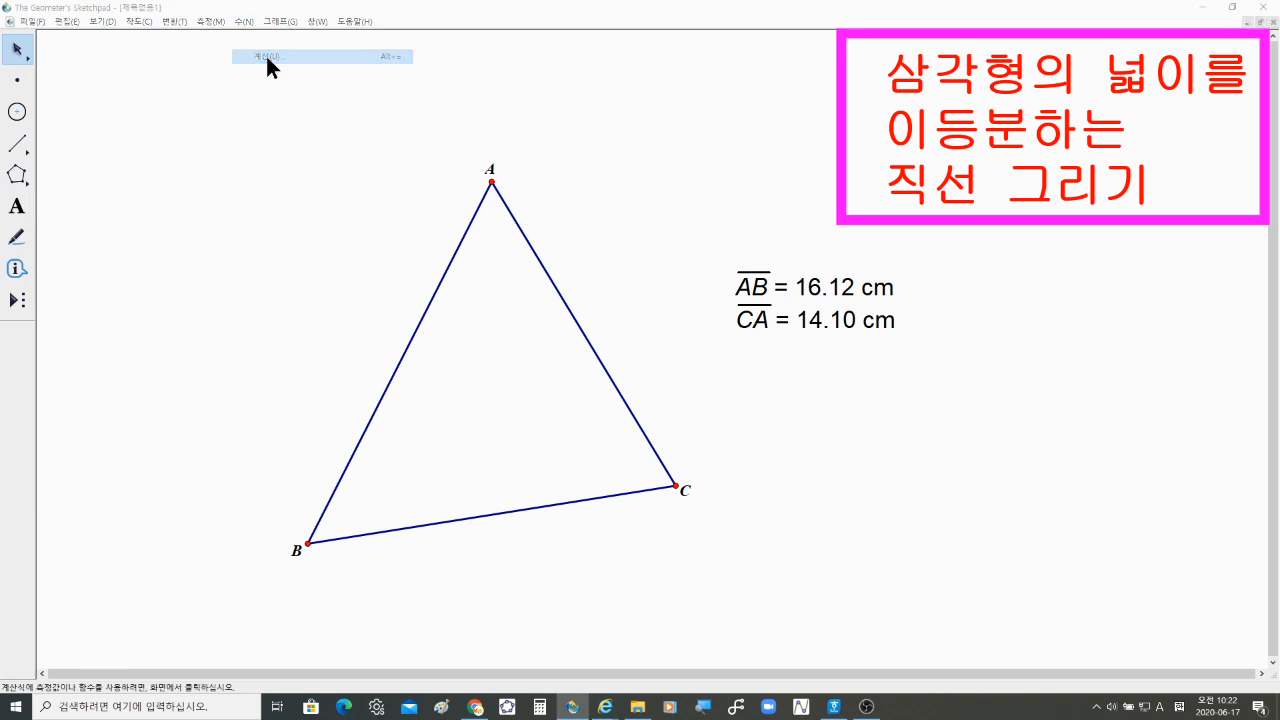
drag(633, 155, 1037, 259)
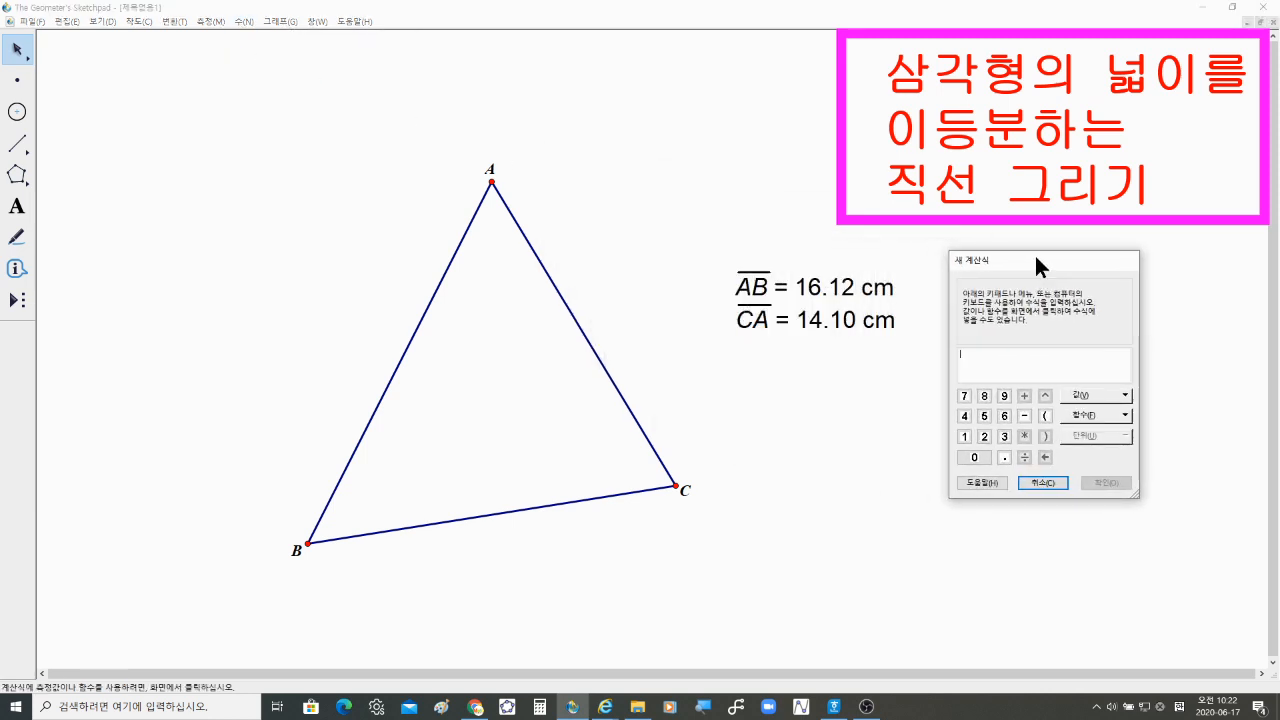
click(822, 287)
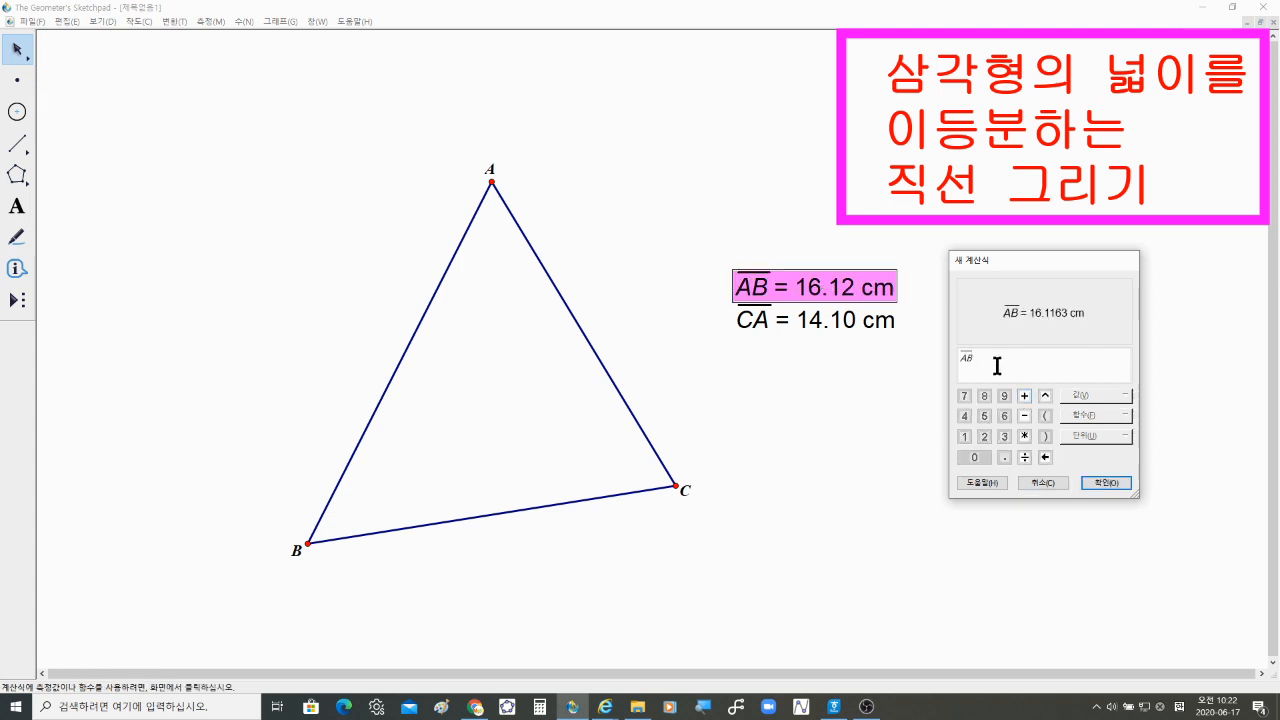
click(1026, 459)
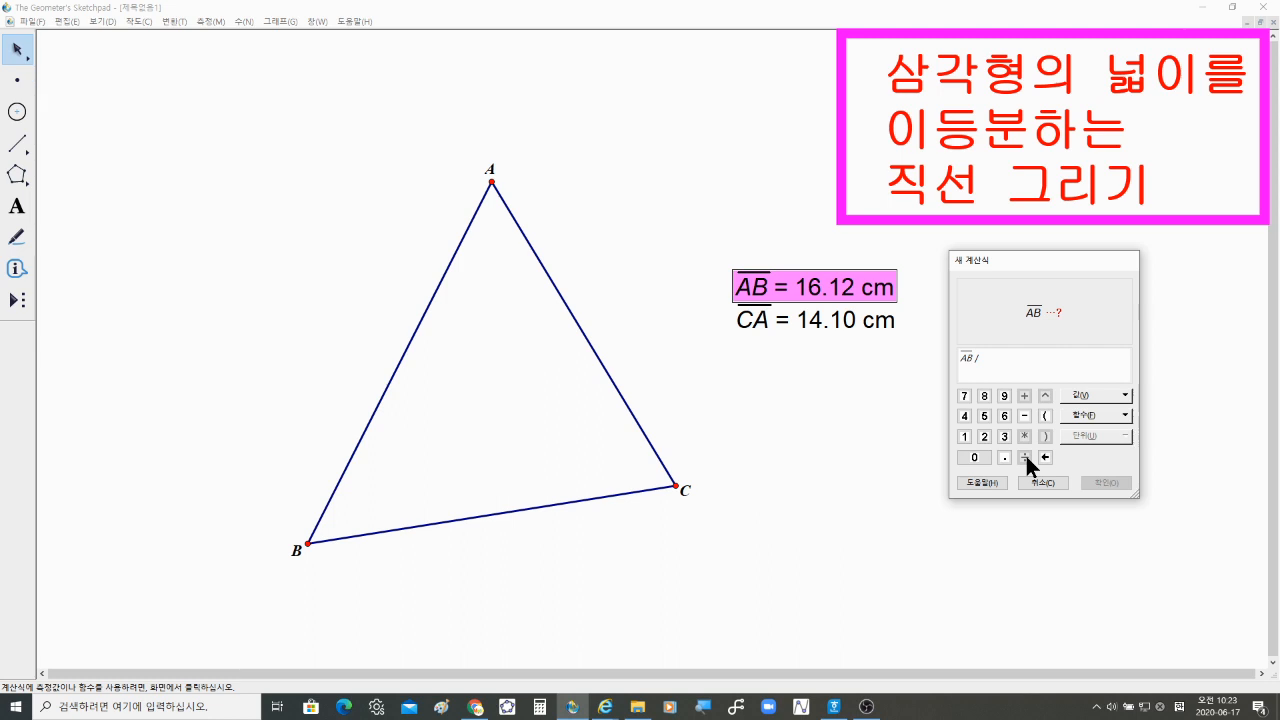
click(1125, 416)
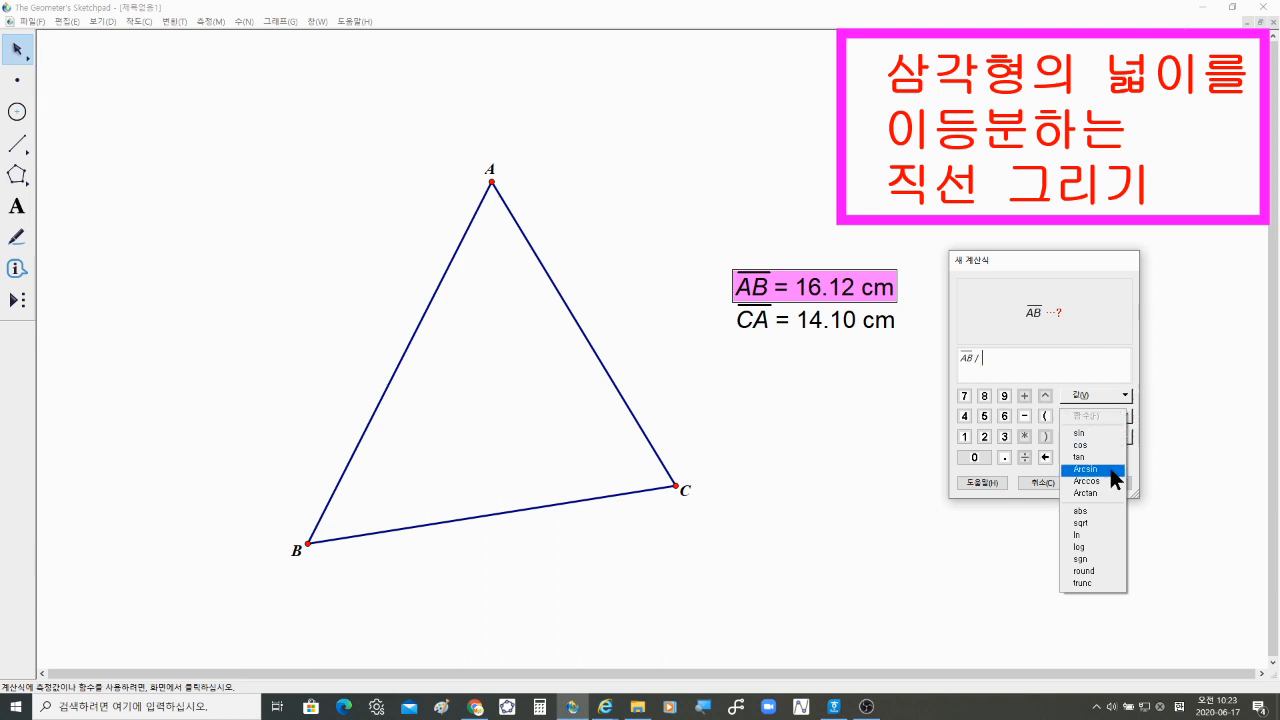
click(1106, 522)
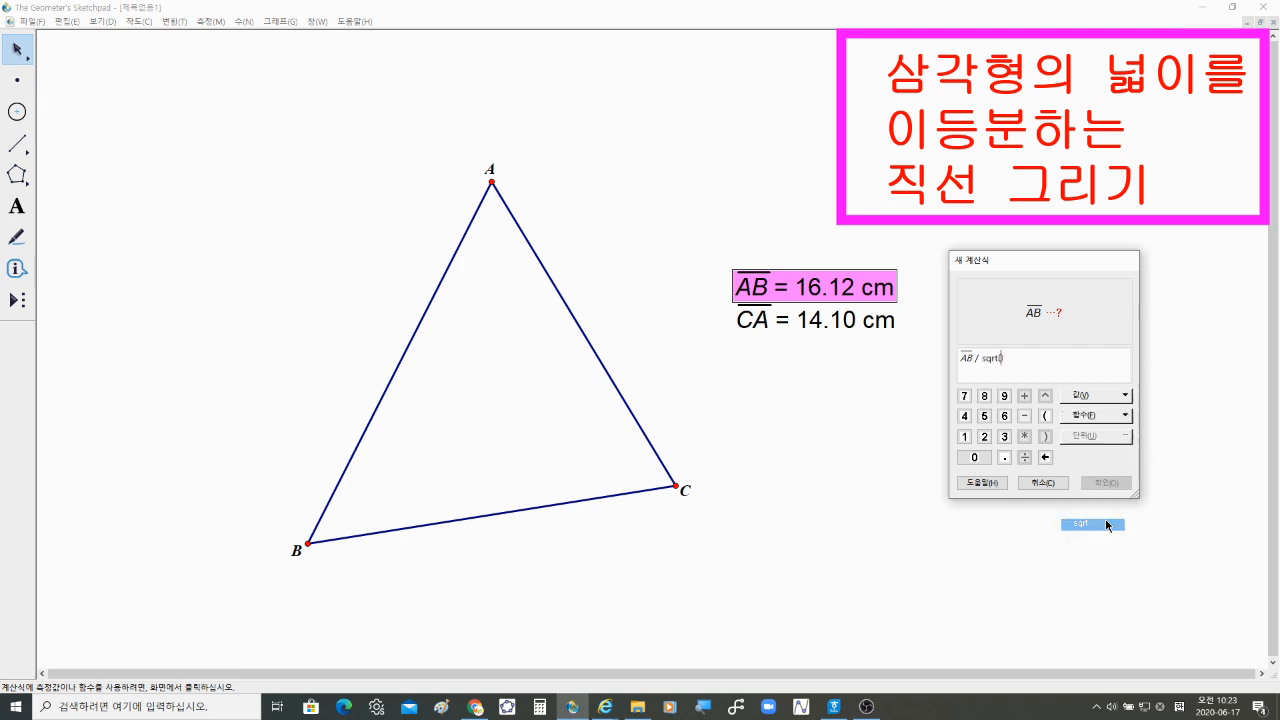
click(985, 438)
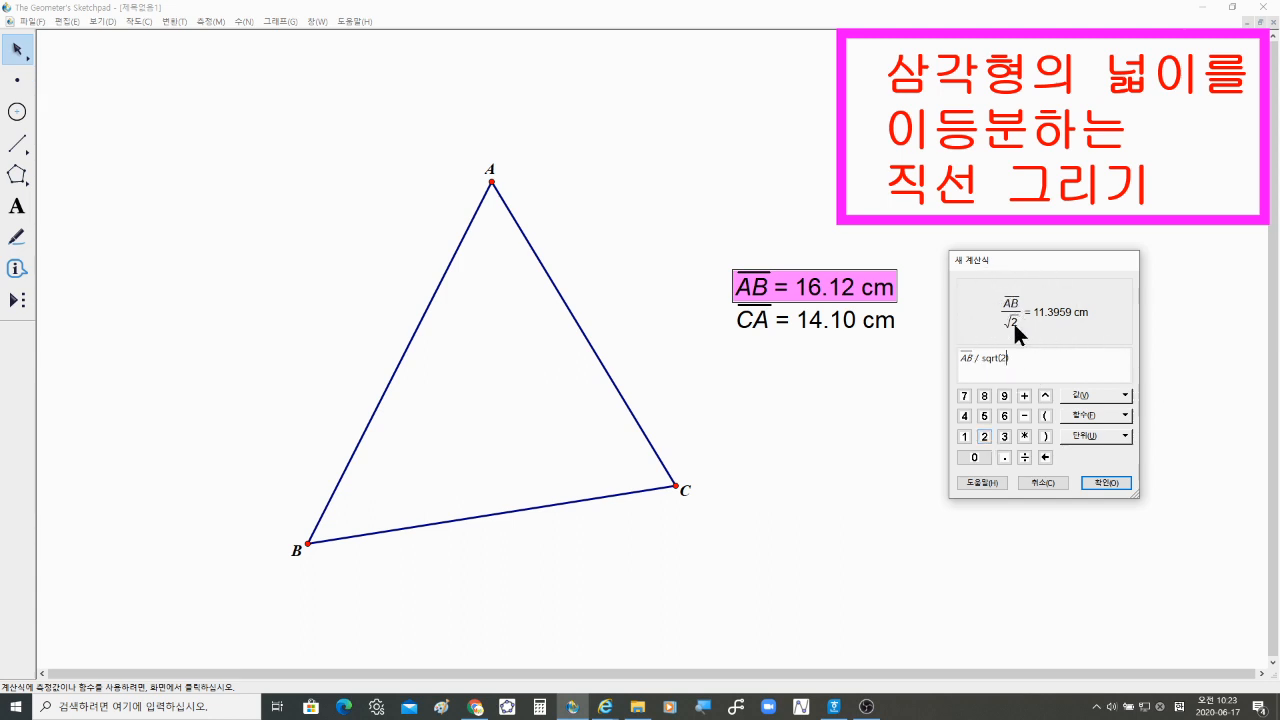
click(1110, 482)
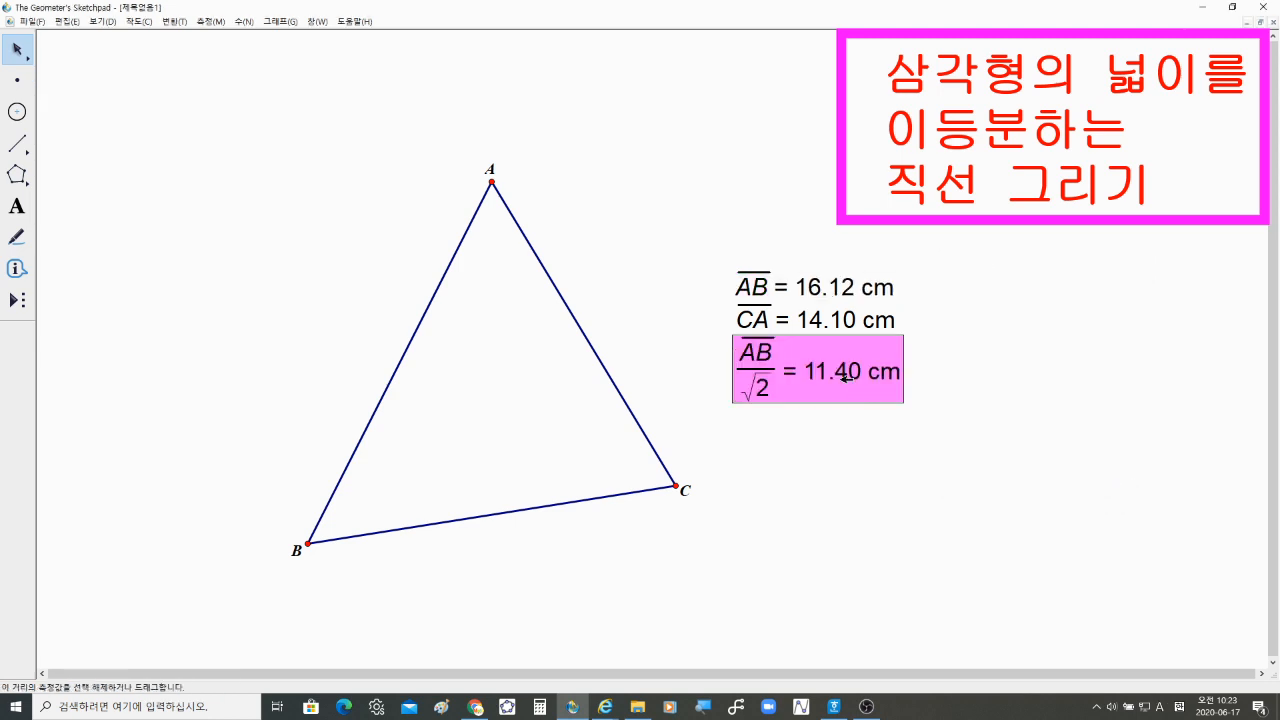
click(990, 402)
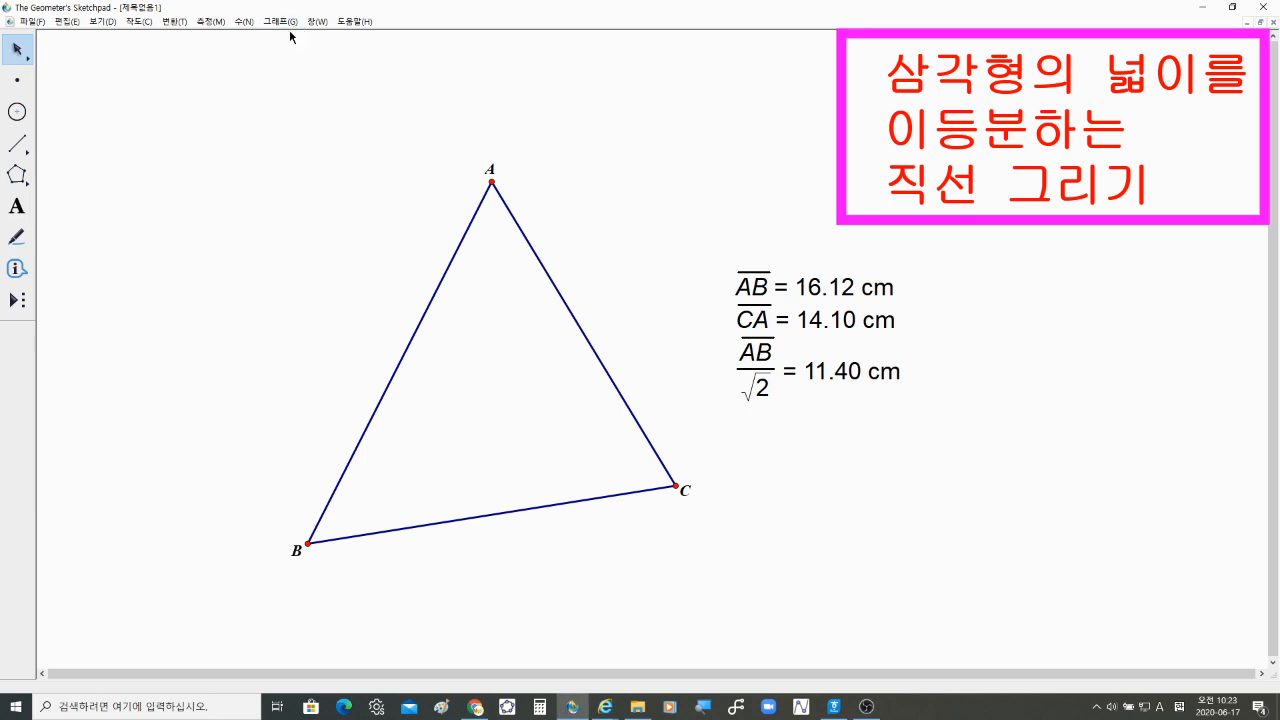
Calculate CA / sqrt(2) from the measured length of side CA and add it to the sketch
click(243, 22)
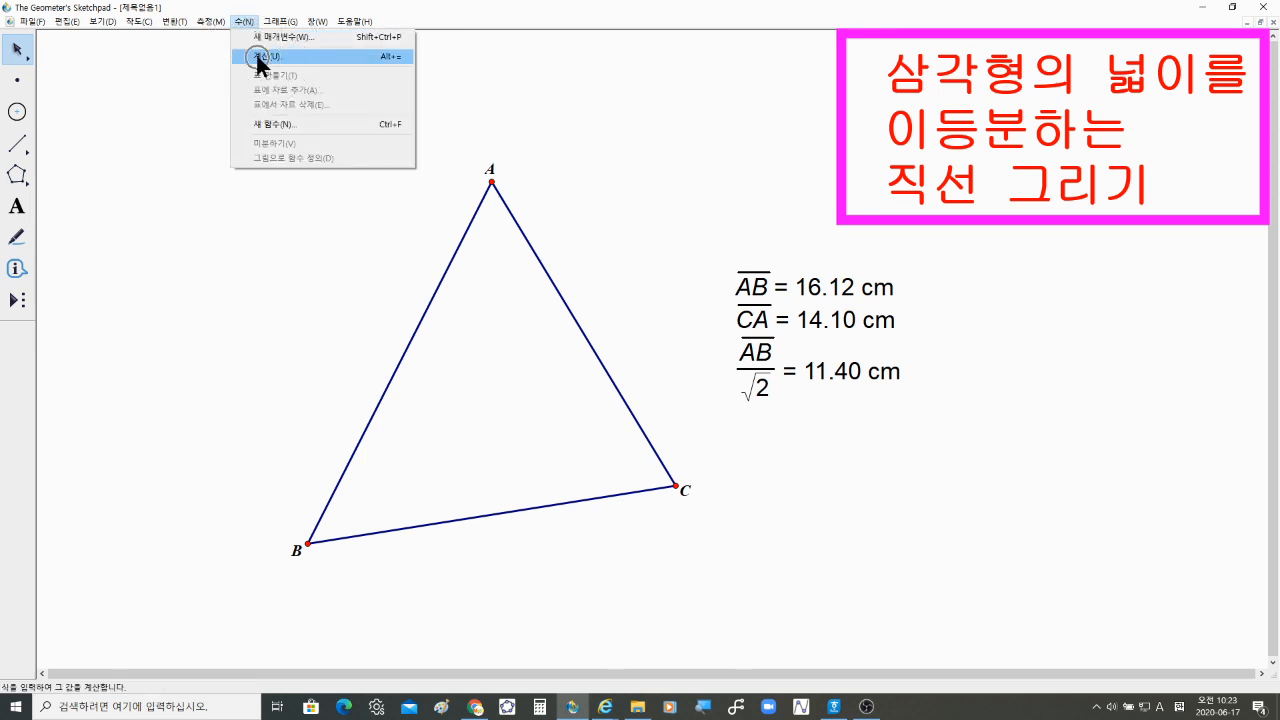
click(260, 57)
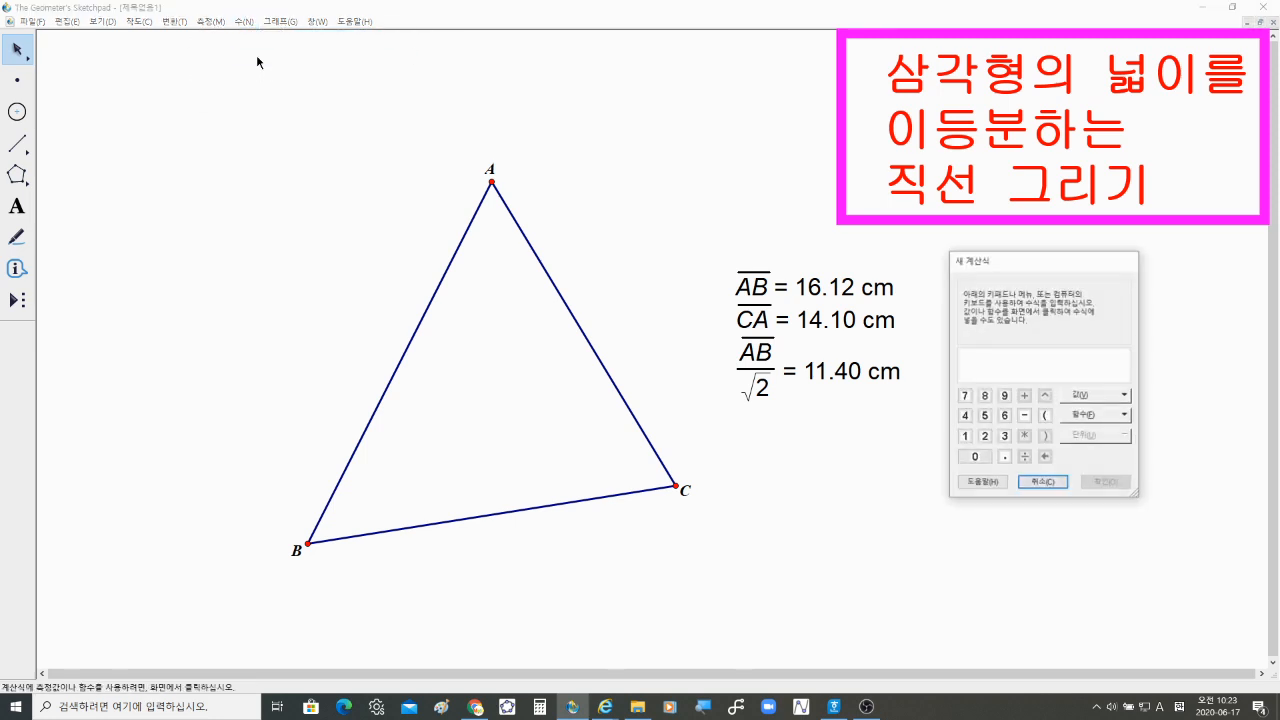
click(858, 330)
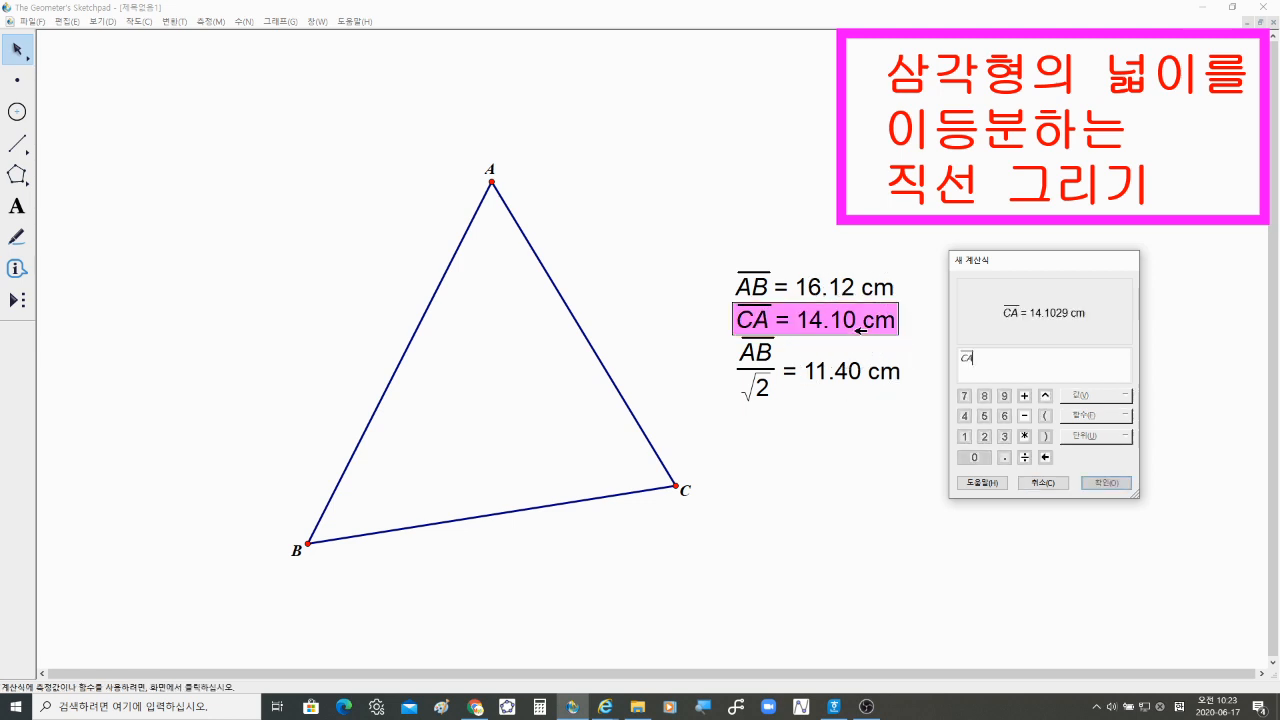
click(1022, 458)
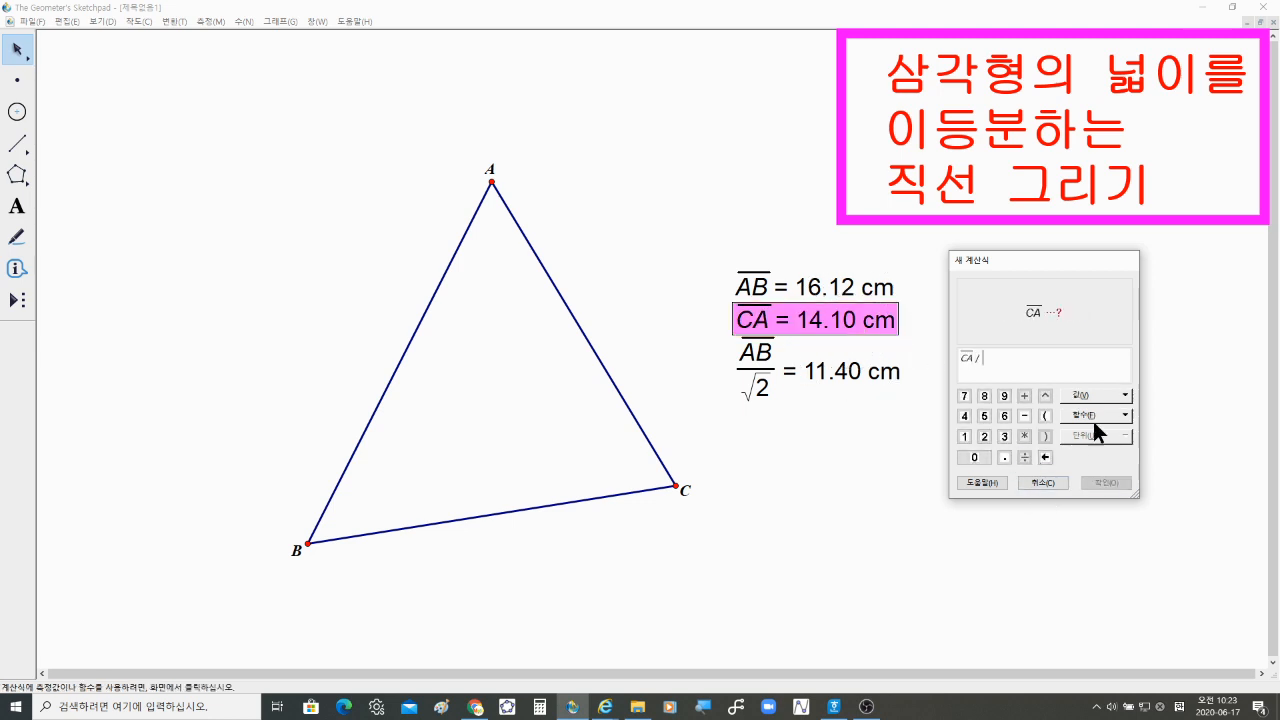
click(1099, 414)
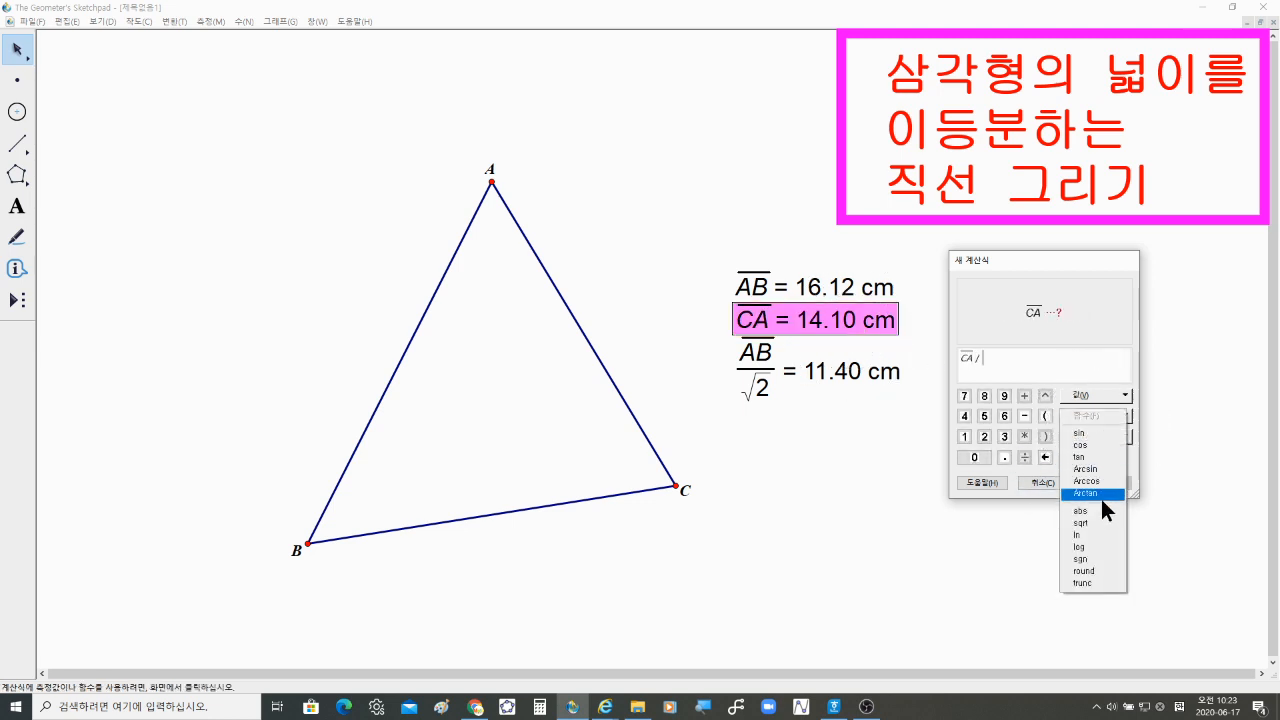
click(1104, 524)
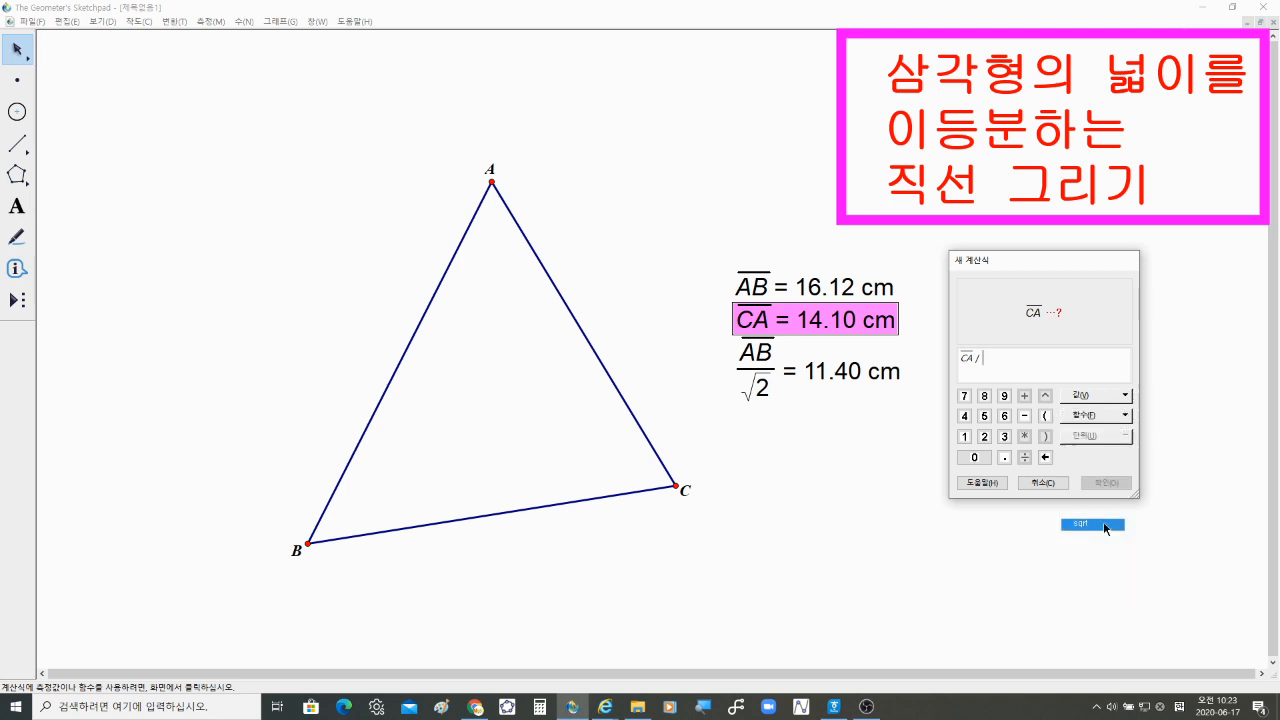
click(985, 437)
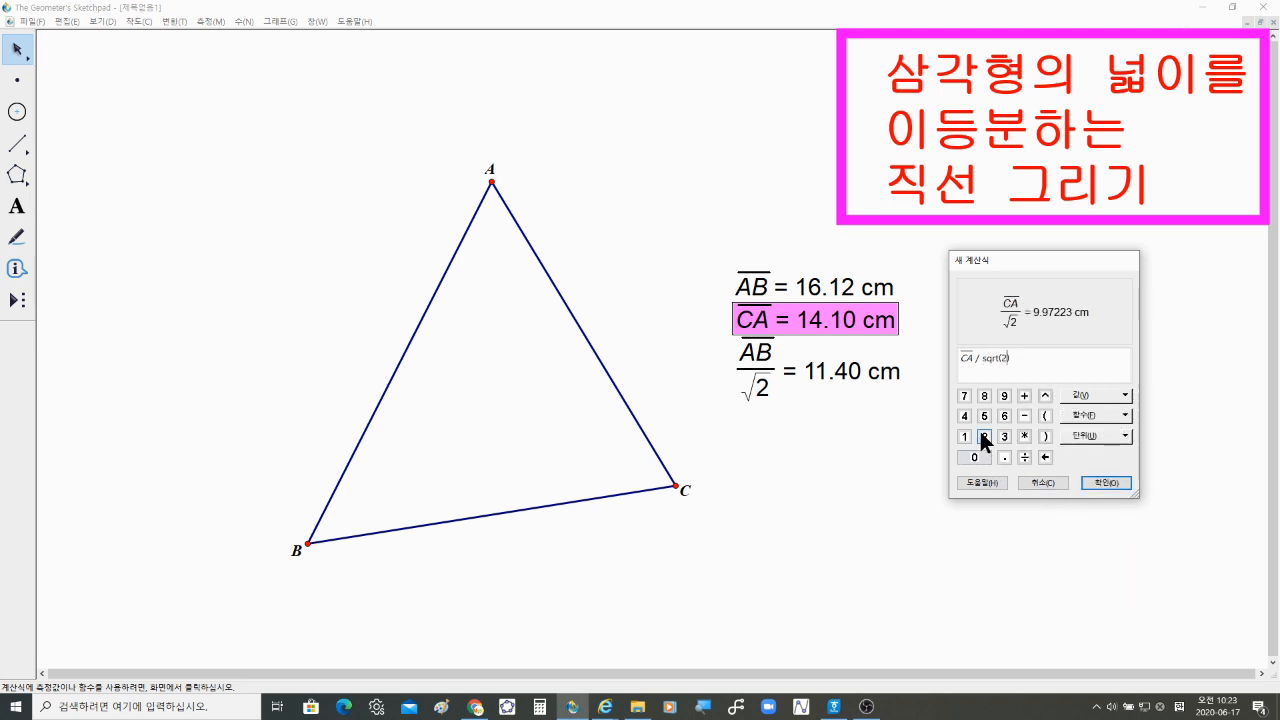
click(1110, 484)
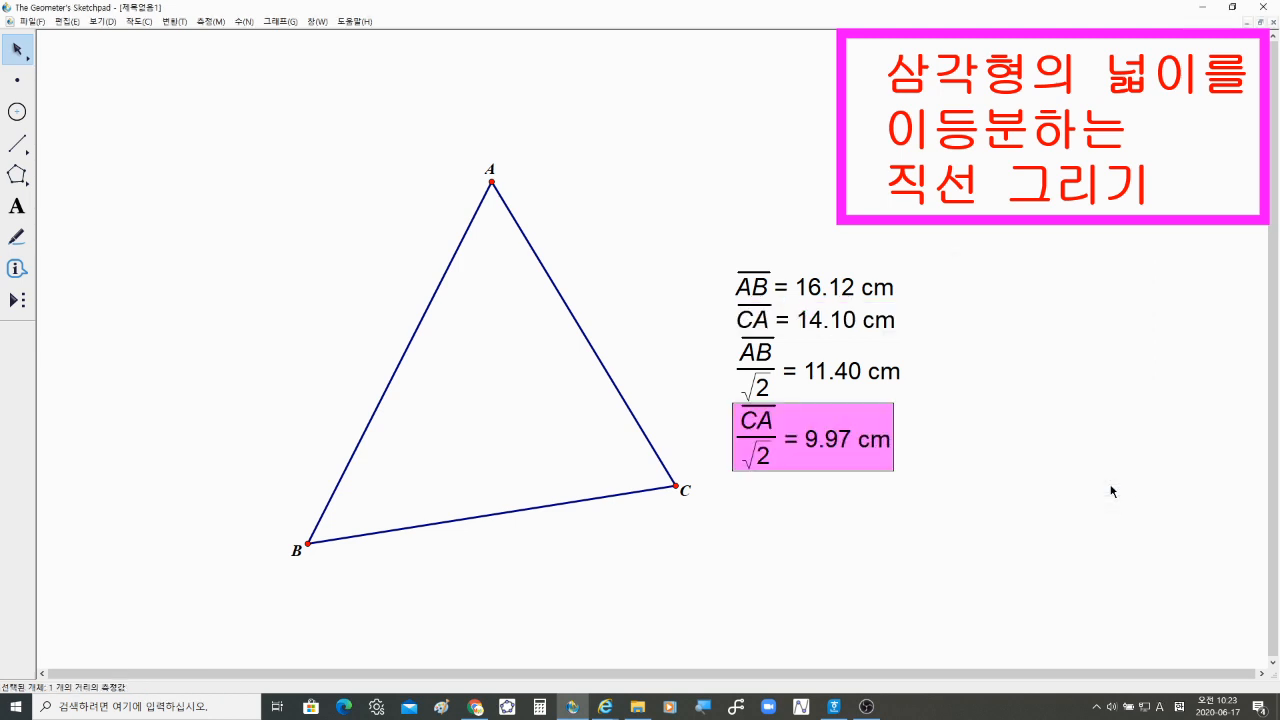
click(1034, 432)
Move the AB and CA length measurements together to the sketch's upper-left corner, away from the two calculated values
click(817, 285)
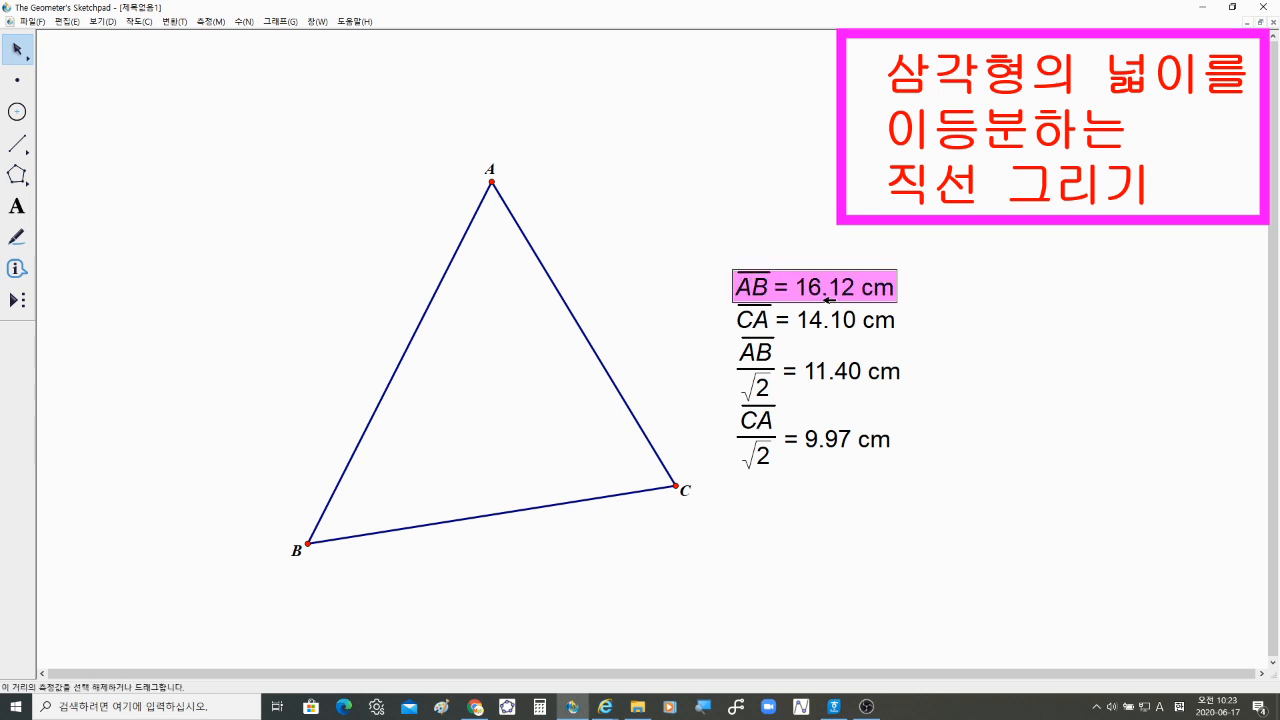
click(838, 321)
drag(834, 292, 172, 97)
click(278, 127)
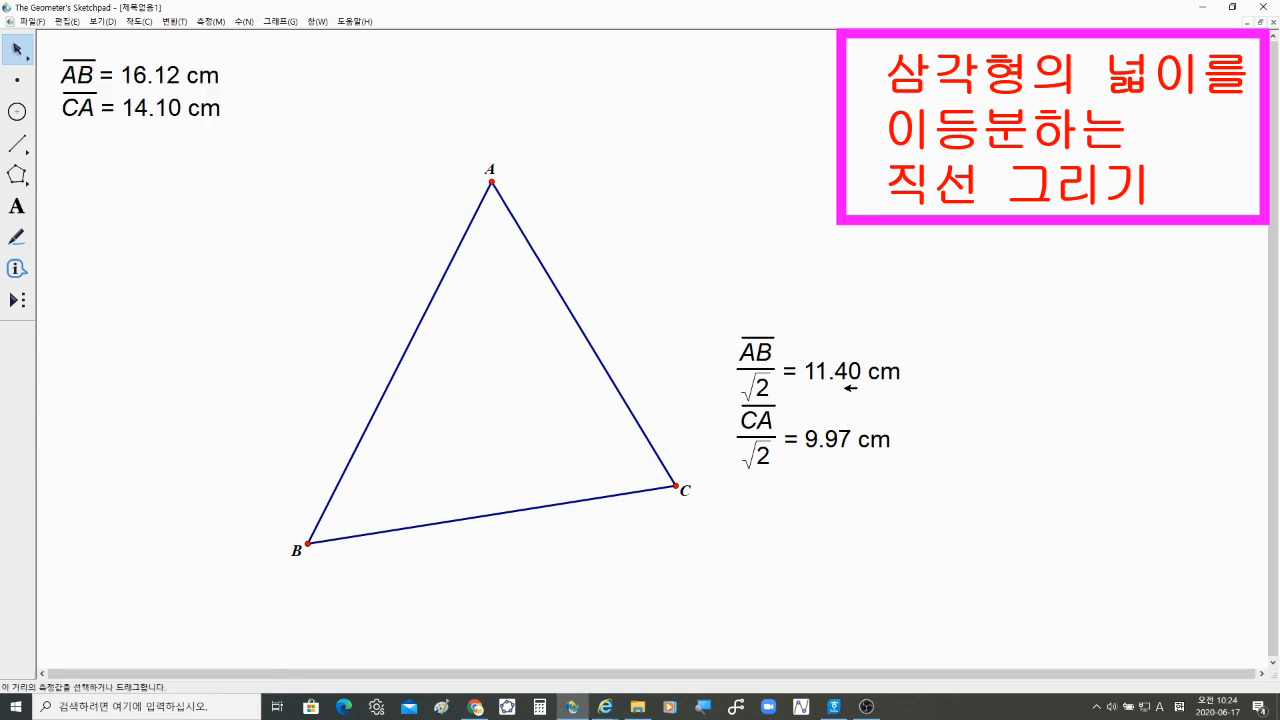
click(850, 385)
click(845, 441)
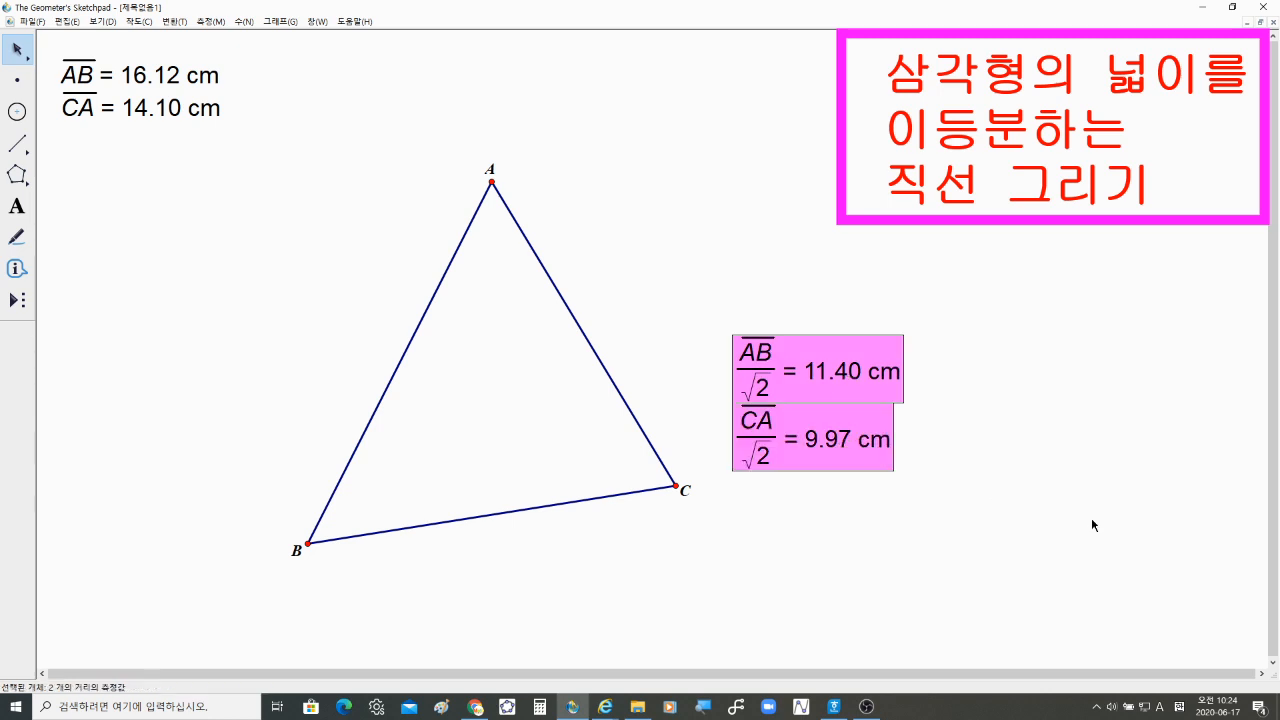
click(1091, 517)
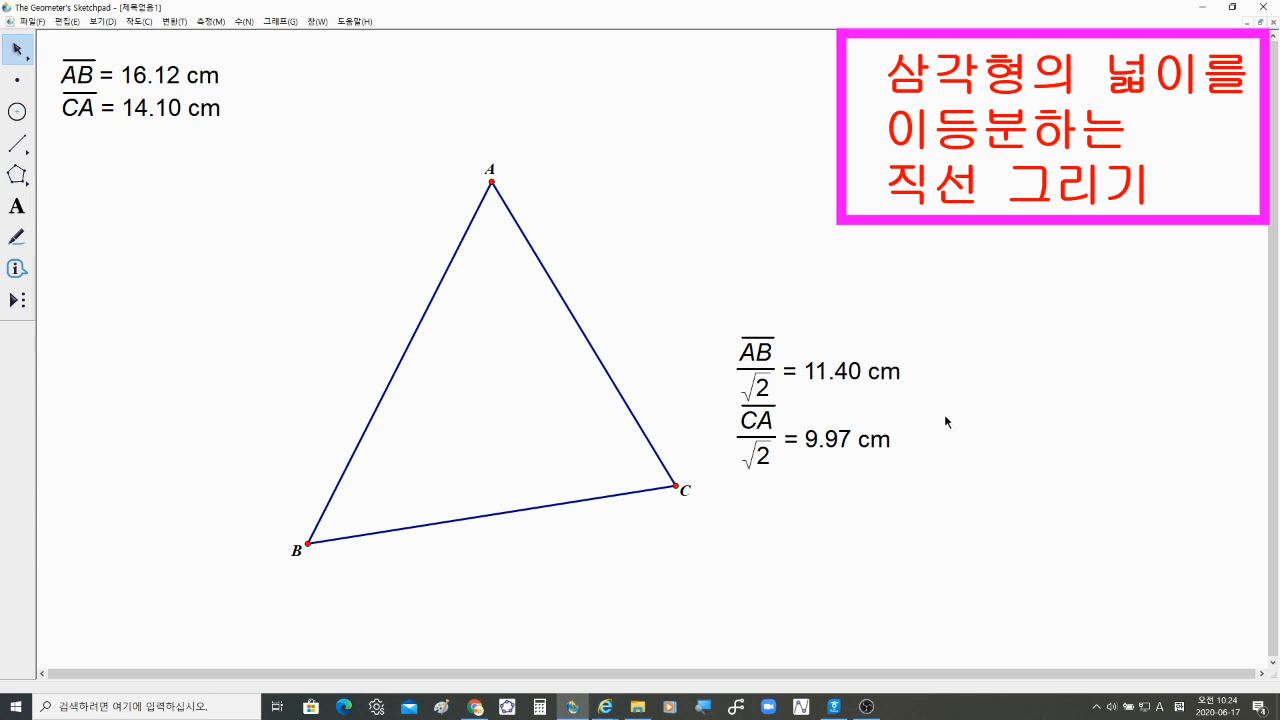
Construct a circle centred at vertex A with the calculated AB / sqrt(2) as its radius
click(492, 182)
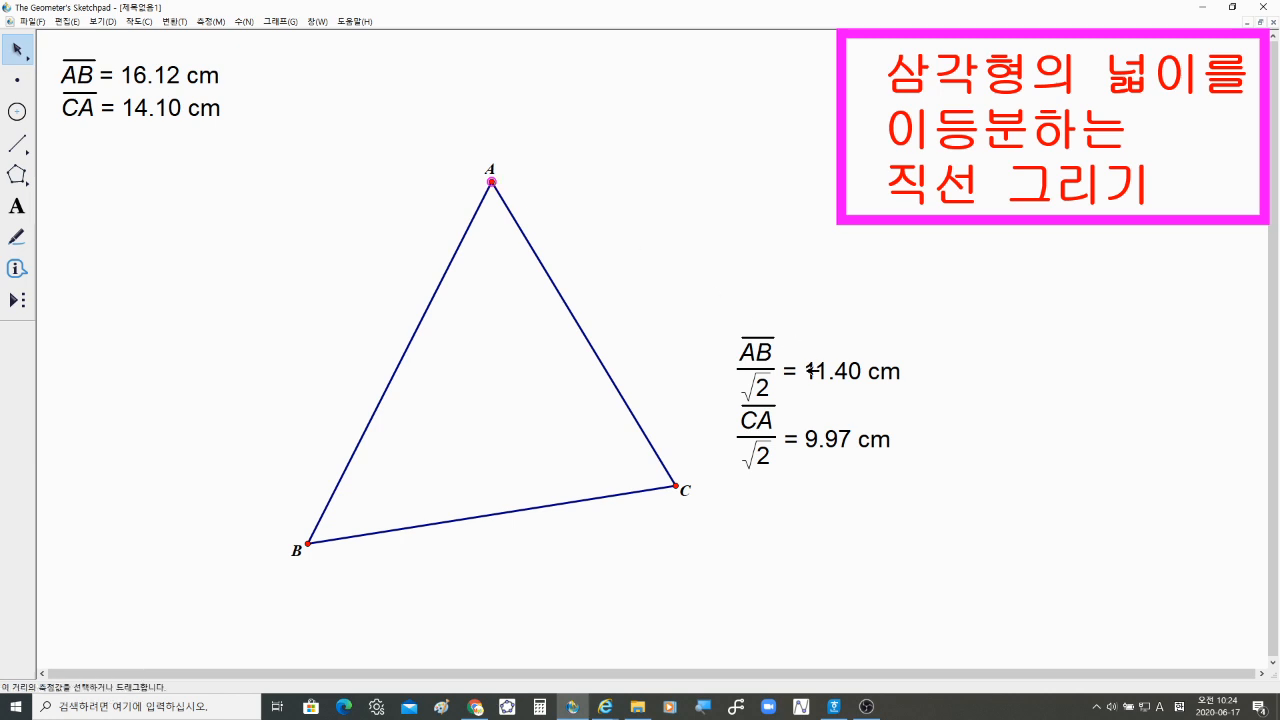
shift+click(802, 372)
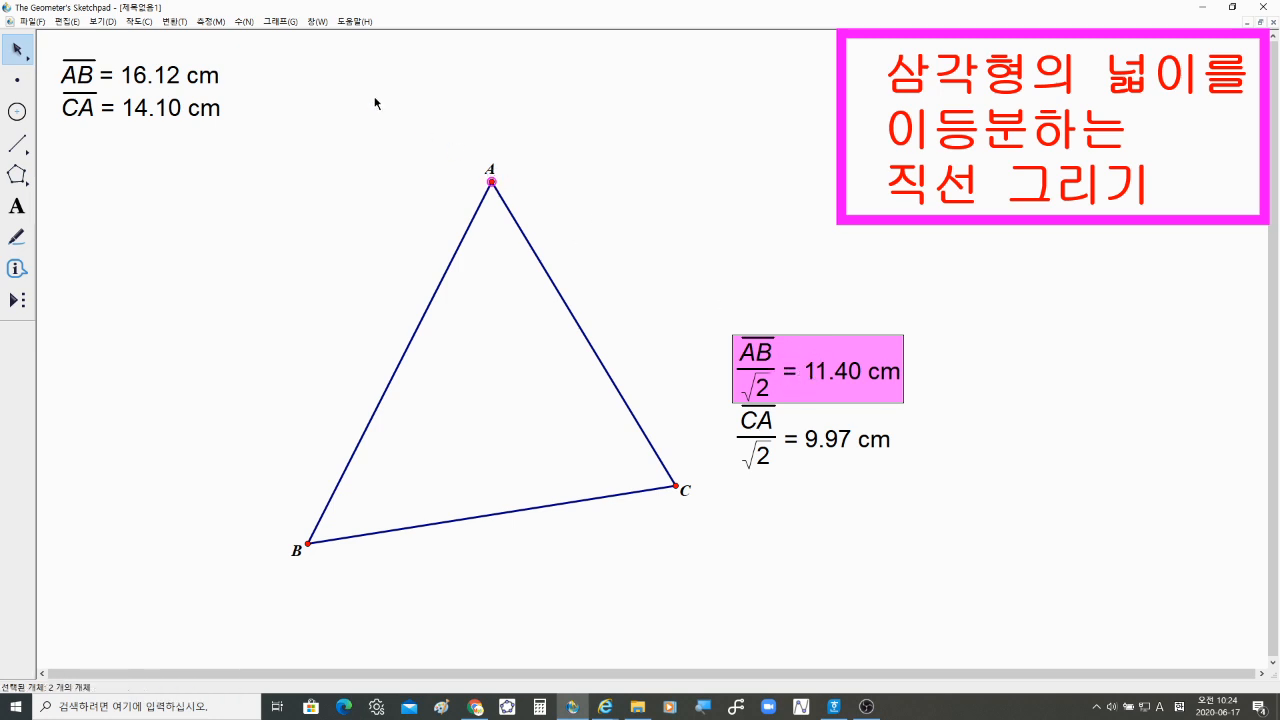
click(141, 21)
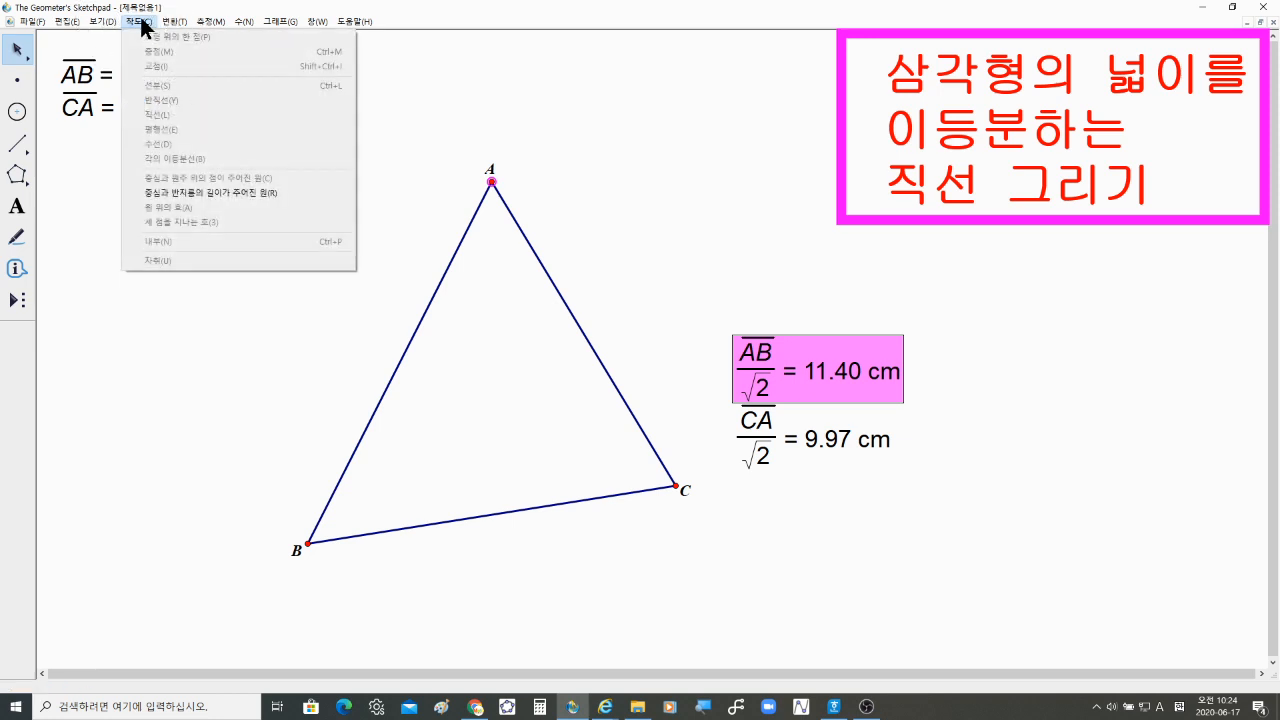
click(197, 189)
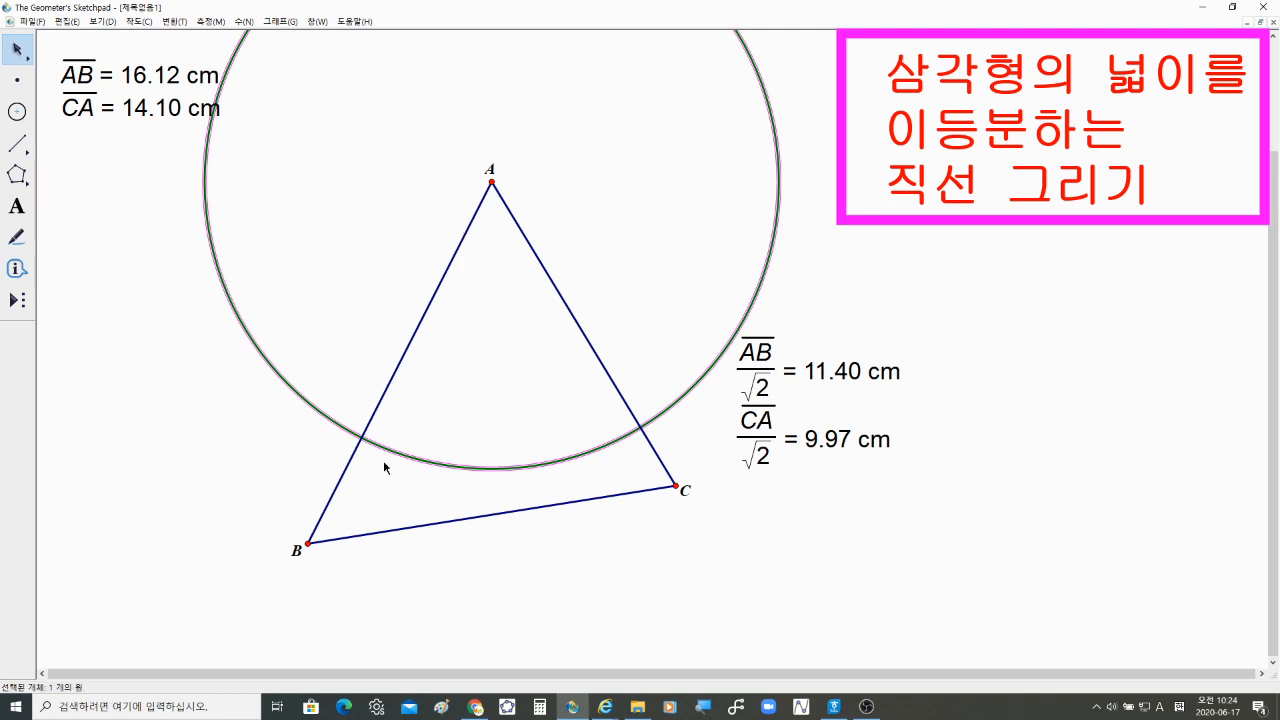
Construct the intersection point of side AB and the circle of radius AB / sqrt(2)
drag(350, 381, 373, 462)
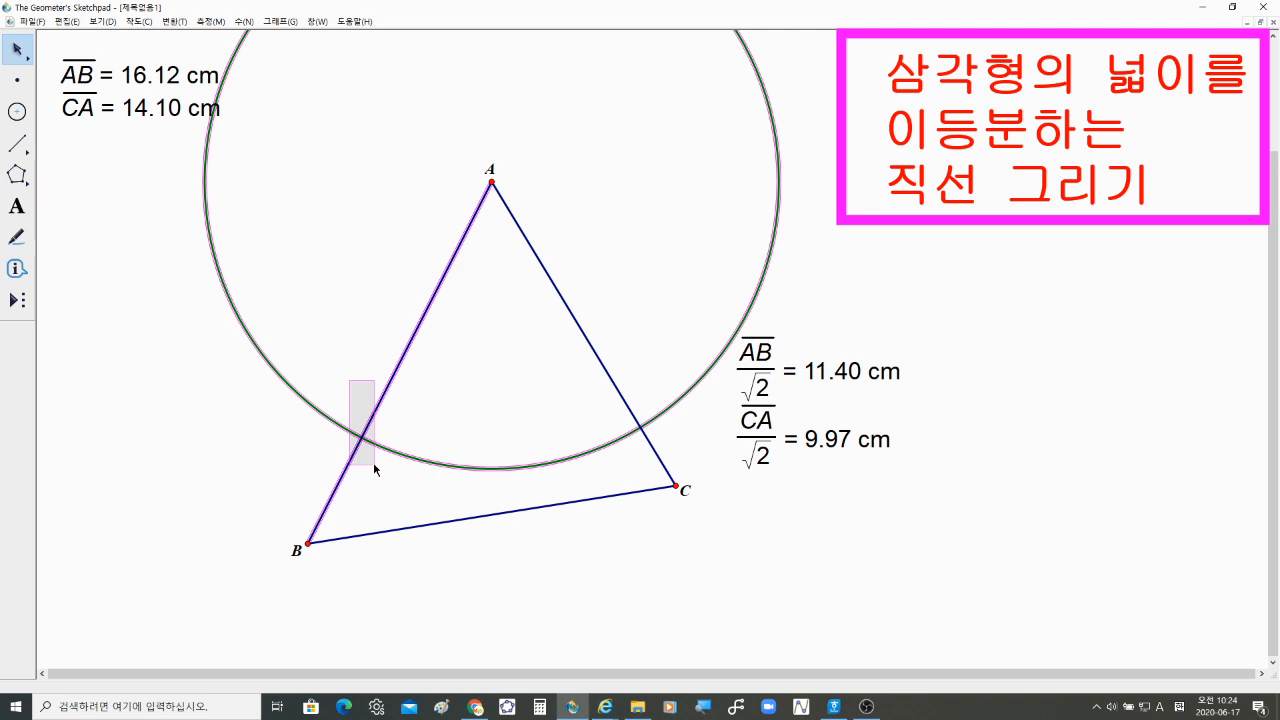
drag(373, 462, 373, 462)
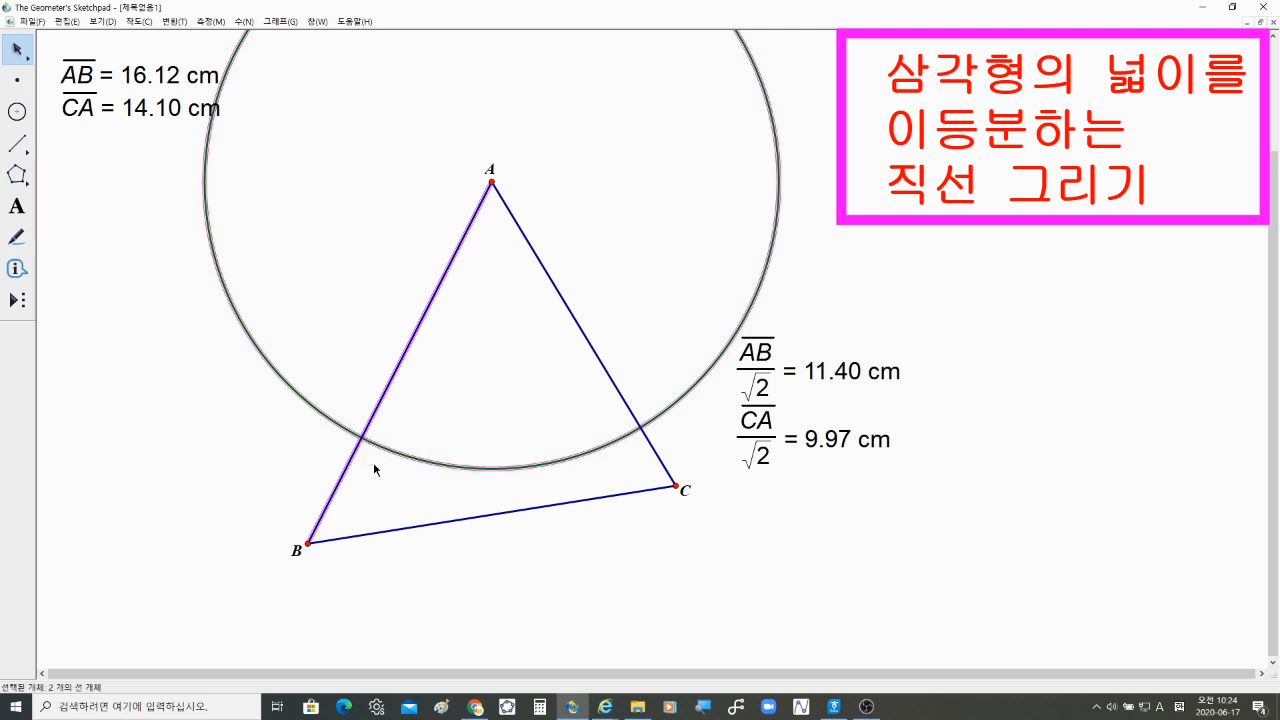
click(141, 22)
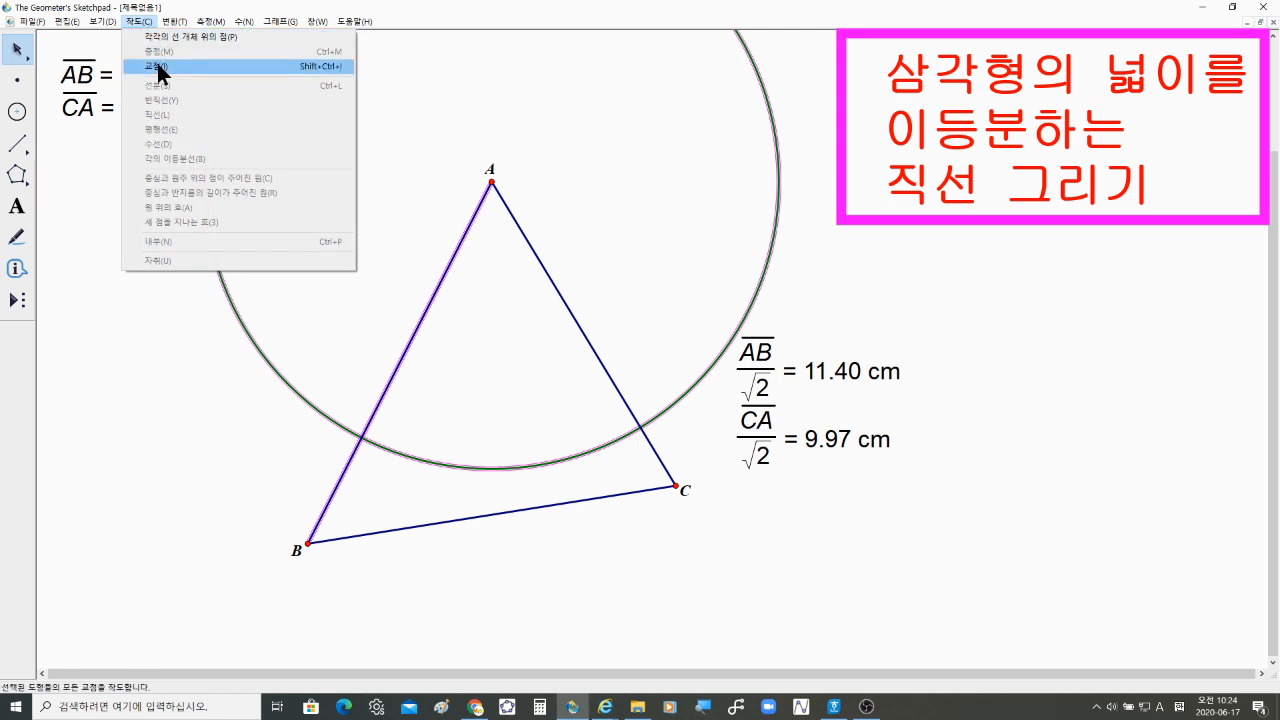
click(157, 66)
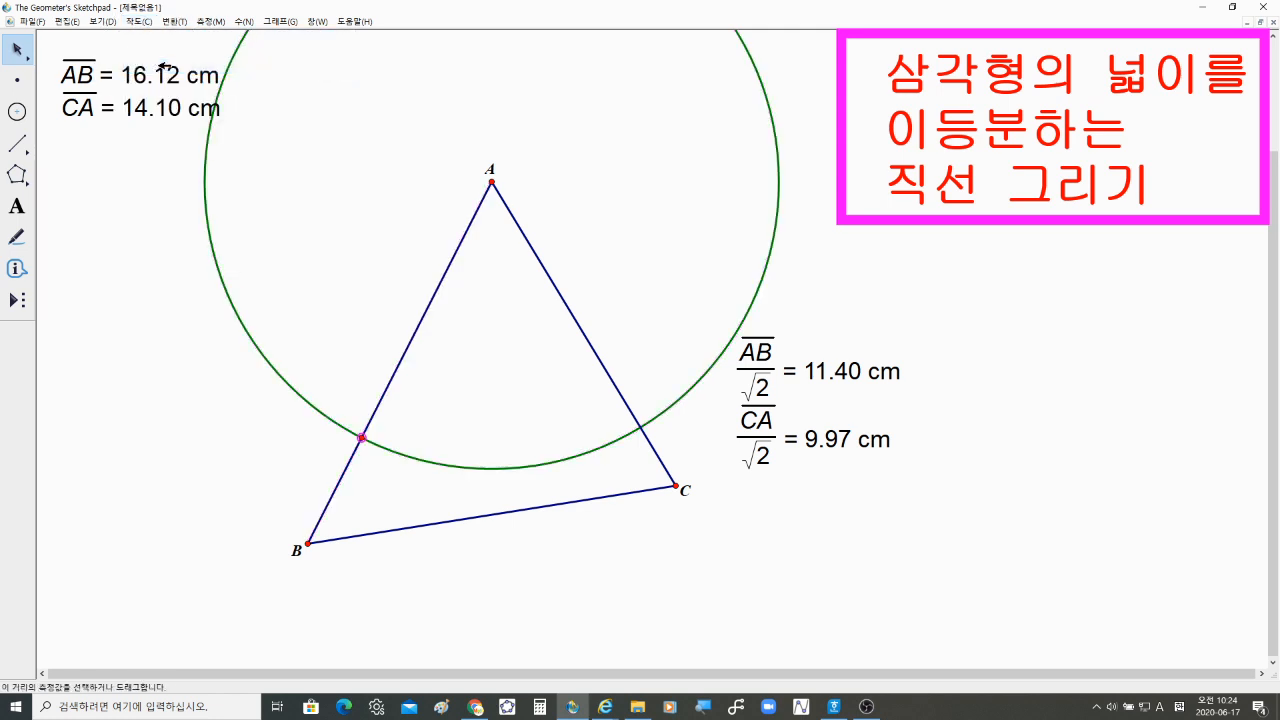
click(318, 322)
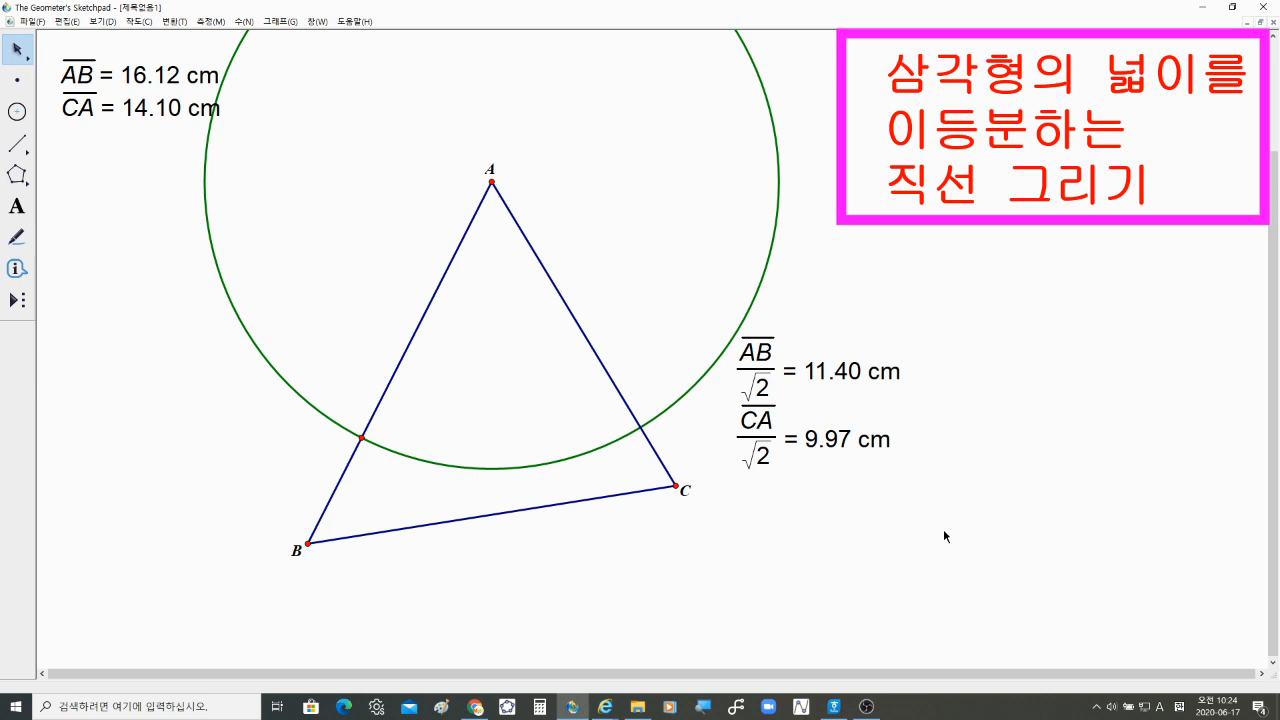
Construct a second circle centred at vertex A with the calculated CA / sqrt(2) as its radius
click(491, 181)
click(778, 451)
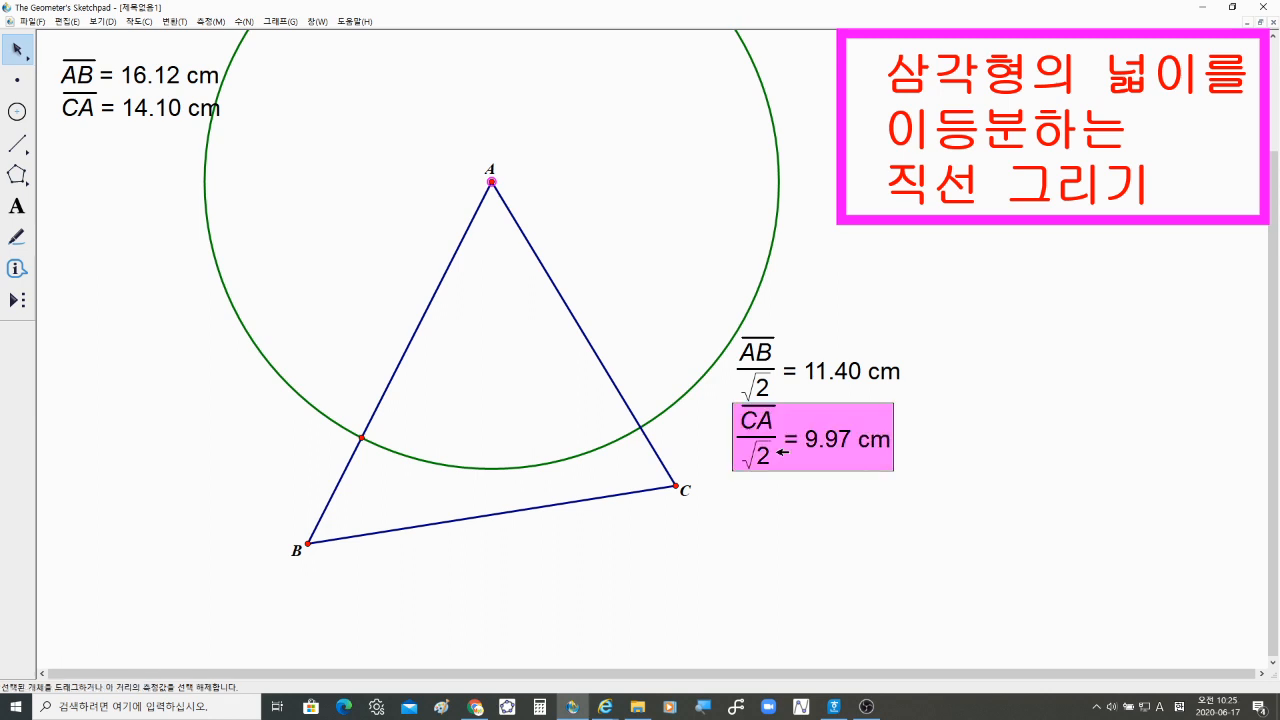
click(145, 22)
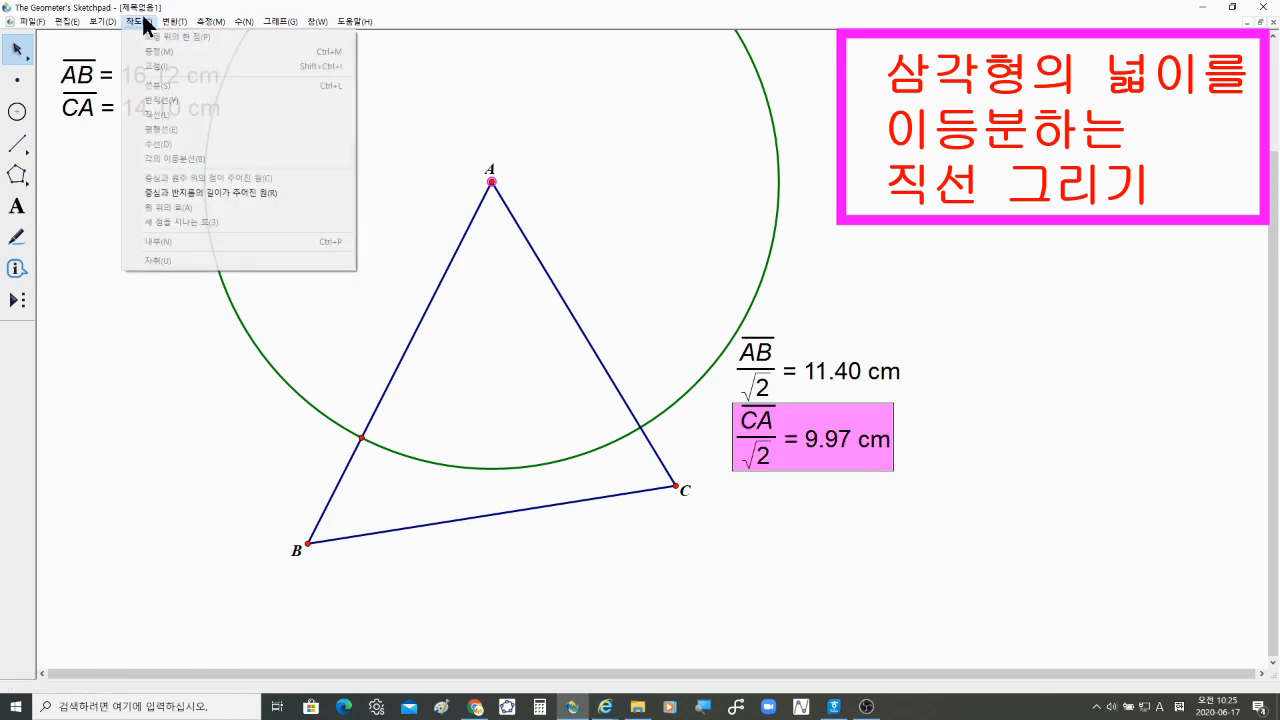
click(181, 195)
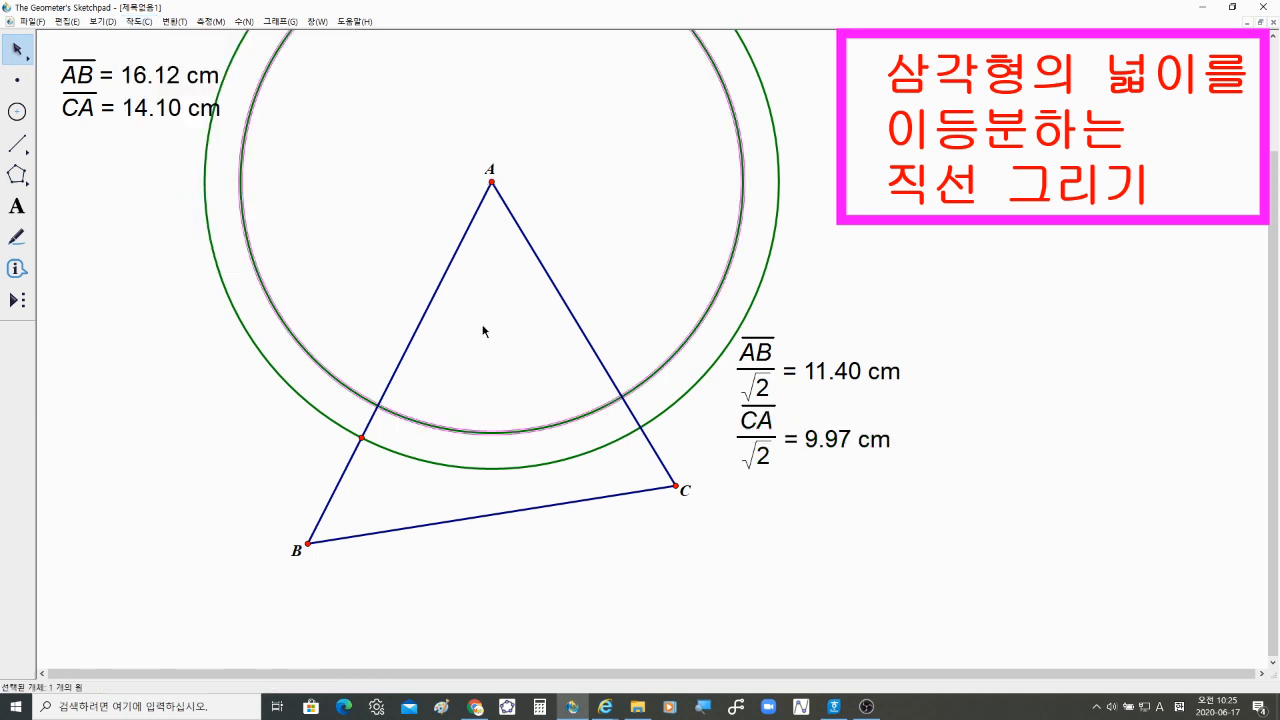
Construct the intersection point of side CA and the circle of radius CA / sqrt(2)
drag(571, 373, 653, 401)
click(133, 26)
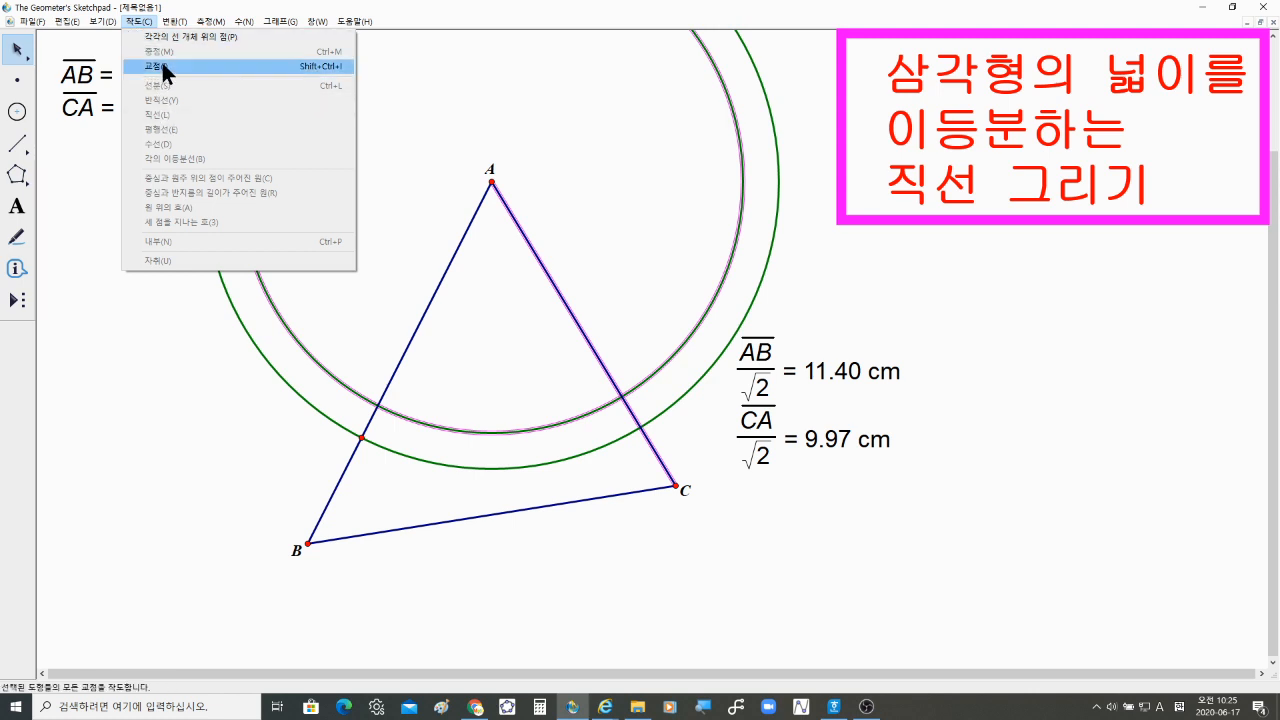
click(161, 66)
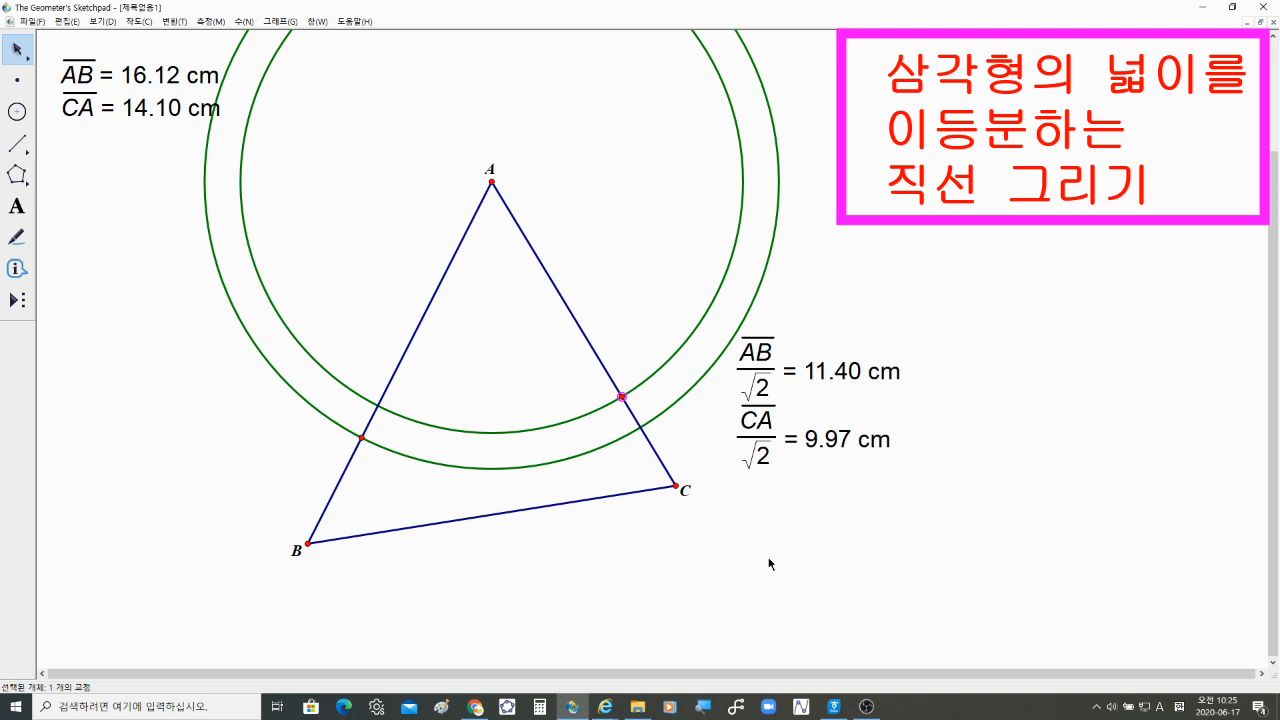
Create a filled polygon with edges over triangle ABC and measure its area
click(21, 178)
click(20, 178)
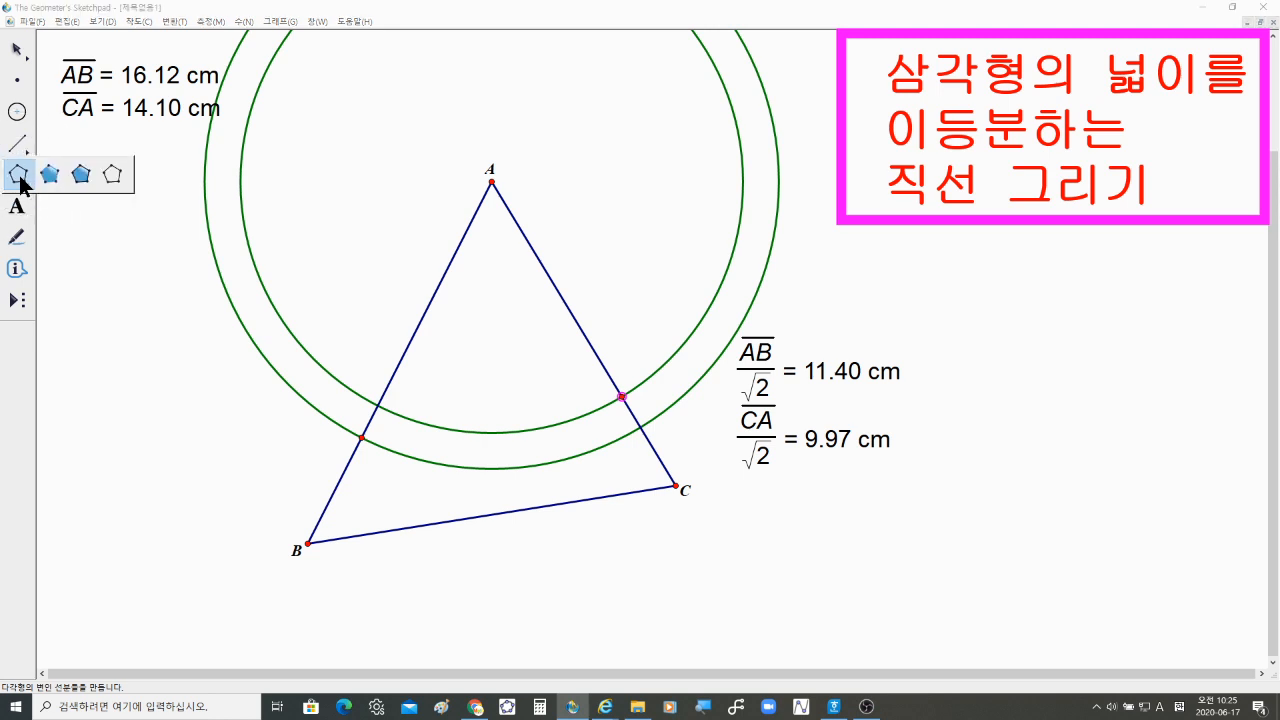
click(85, 176)
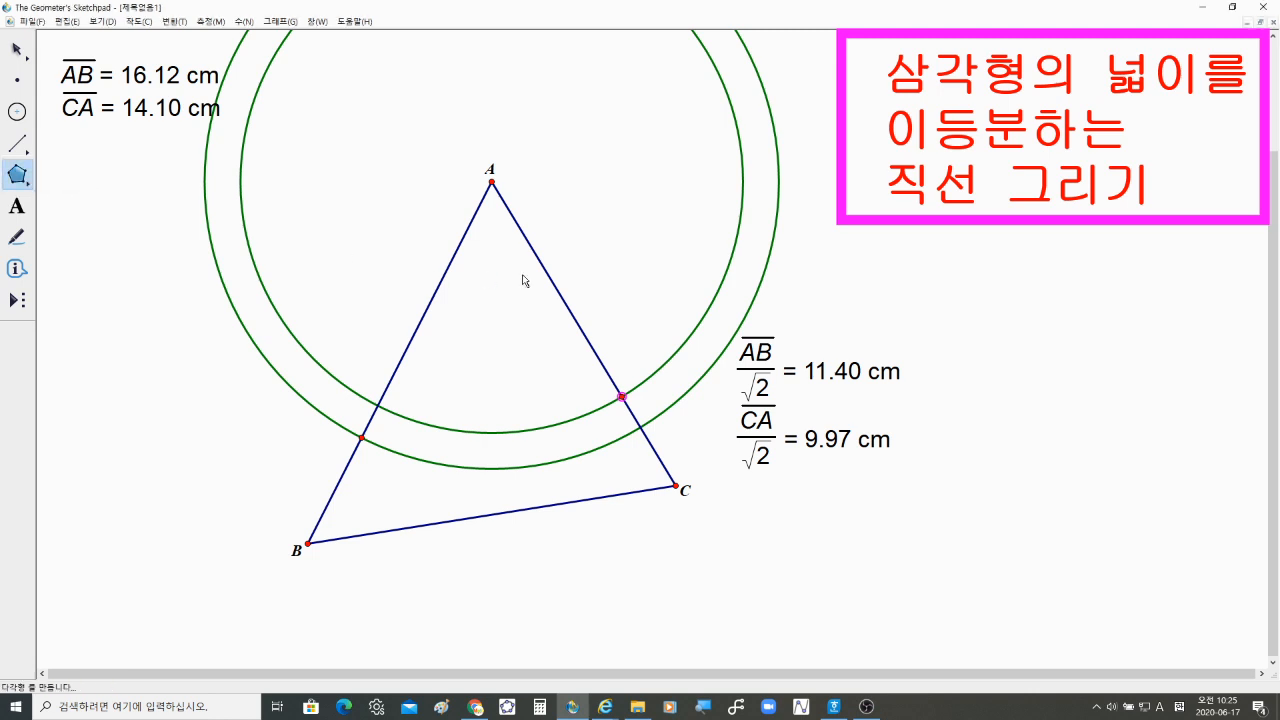
click(491, 183)
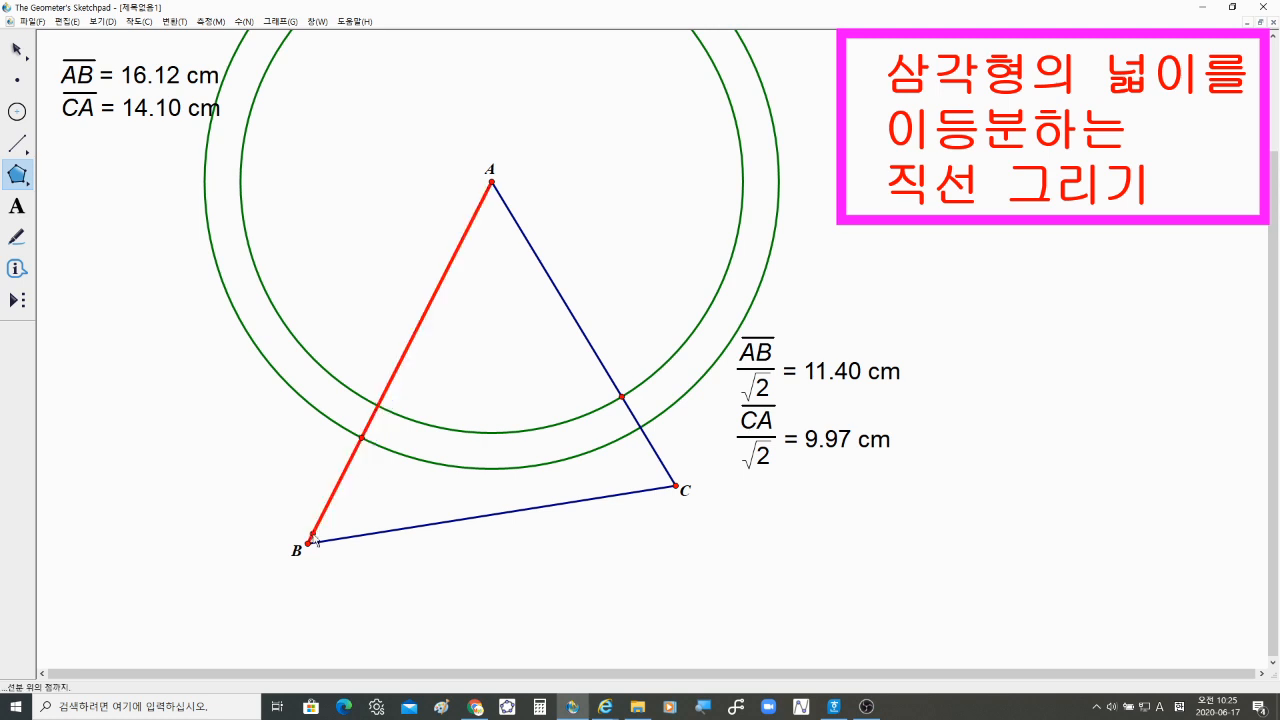
click(308, 543)
click(471, 527)
click(676, 486)
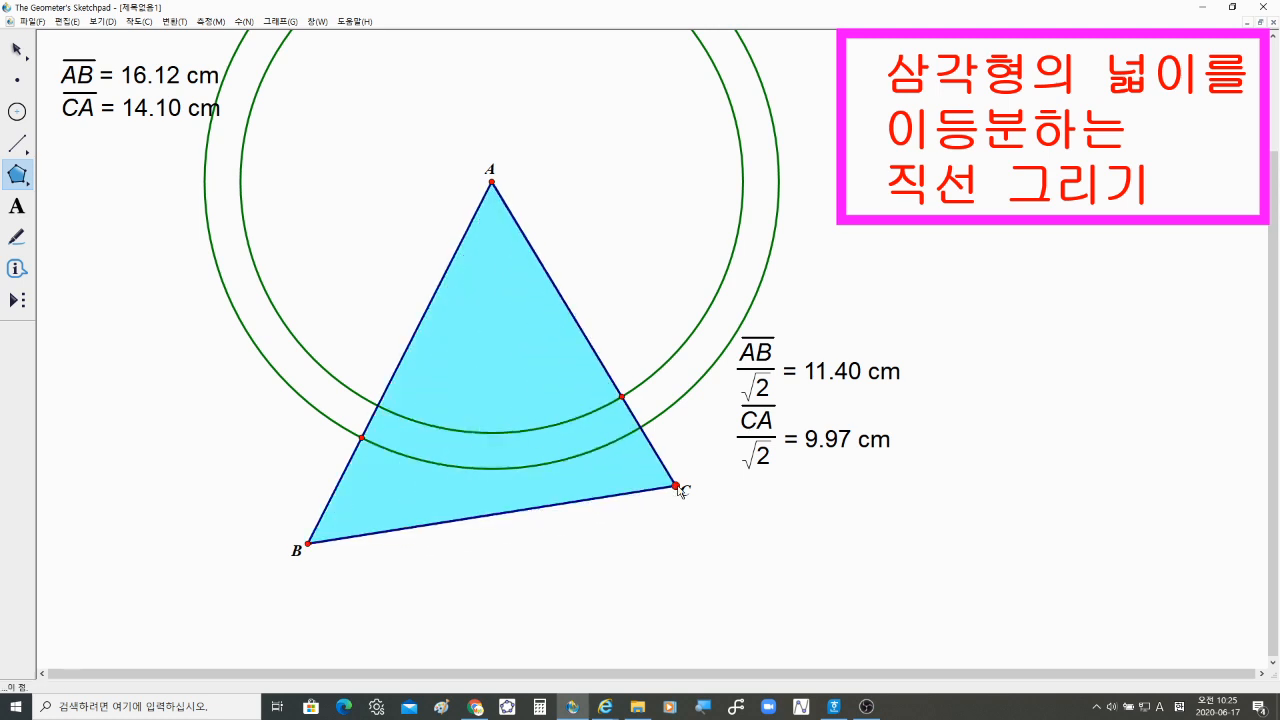
click(491, 183)
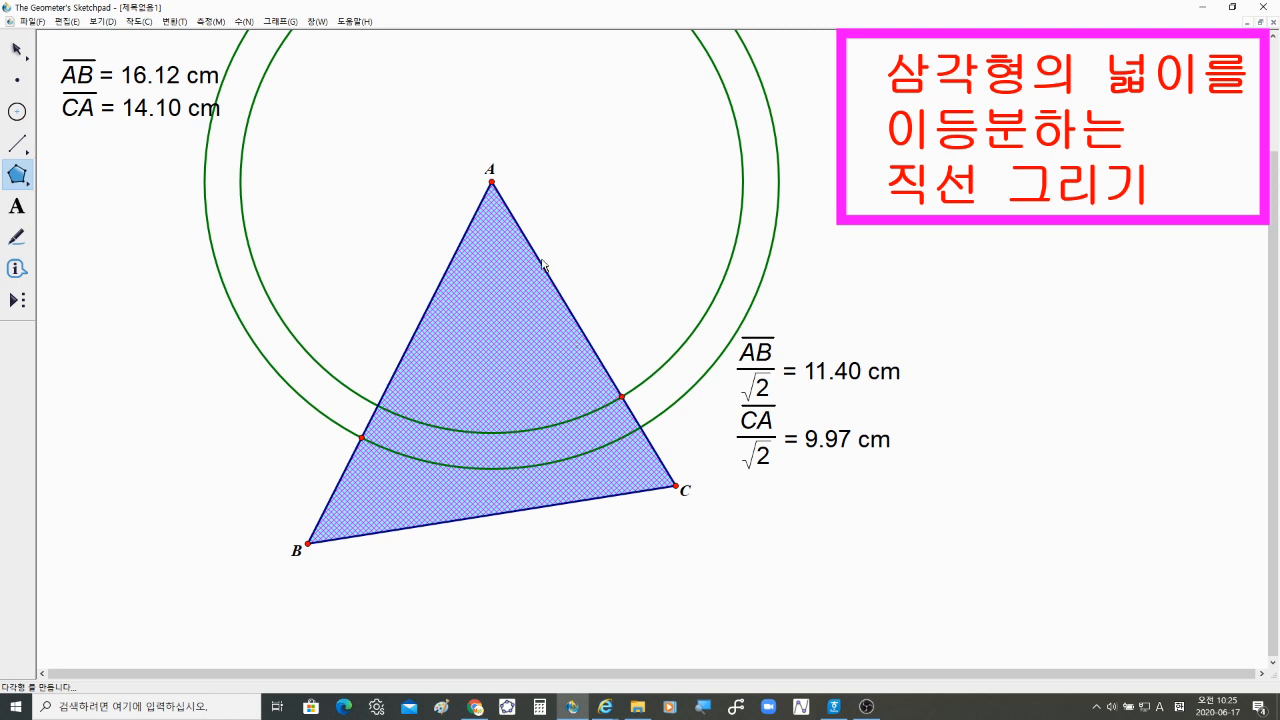
click(208, 22)
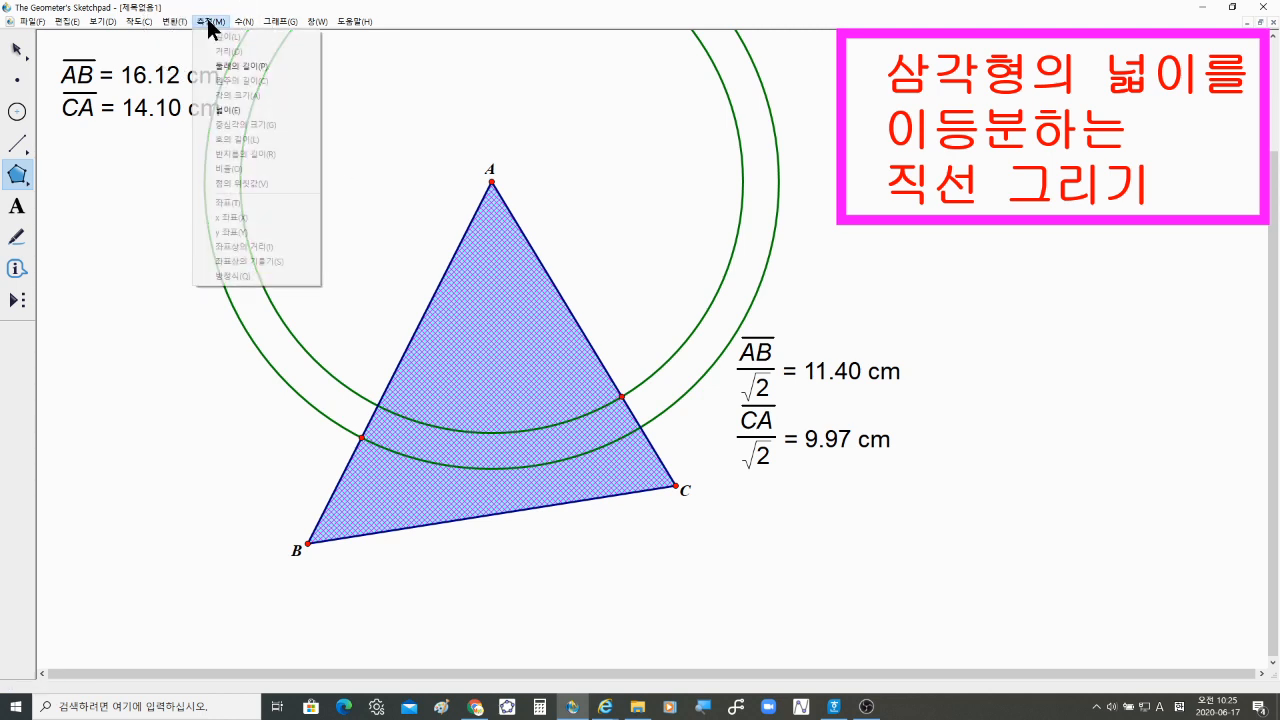
click(238, 110)
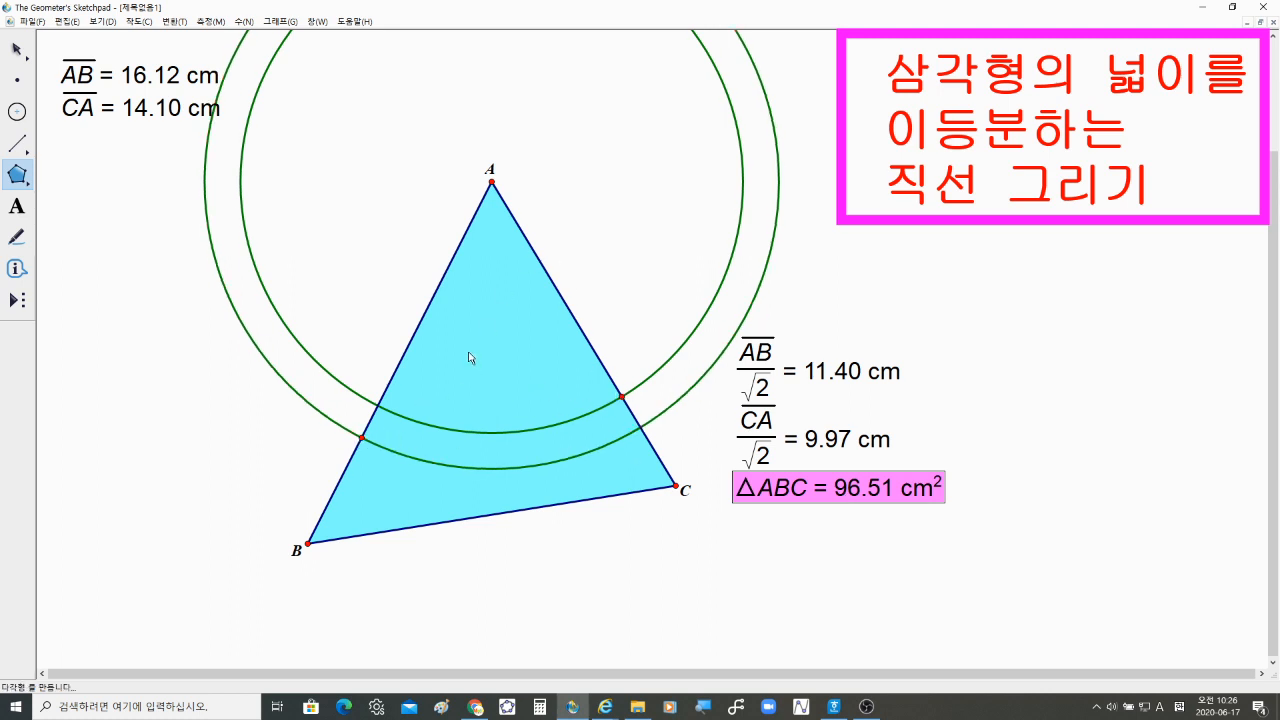
Create a filled triangle with edges from vertex A through the two constructed intersection points, and measure its area
click(491, 183)
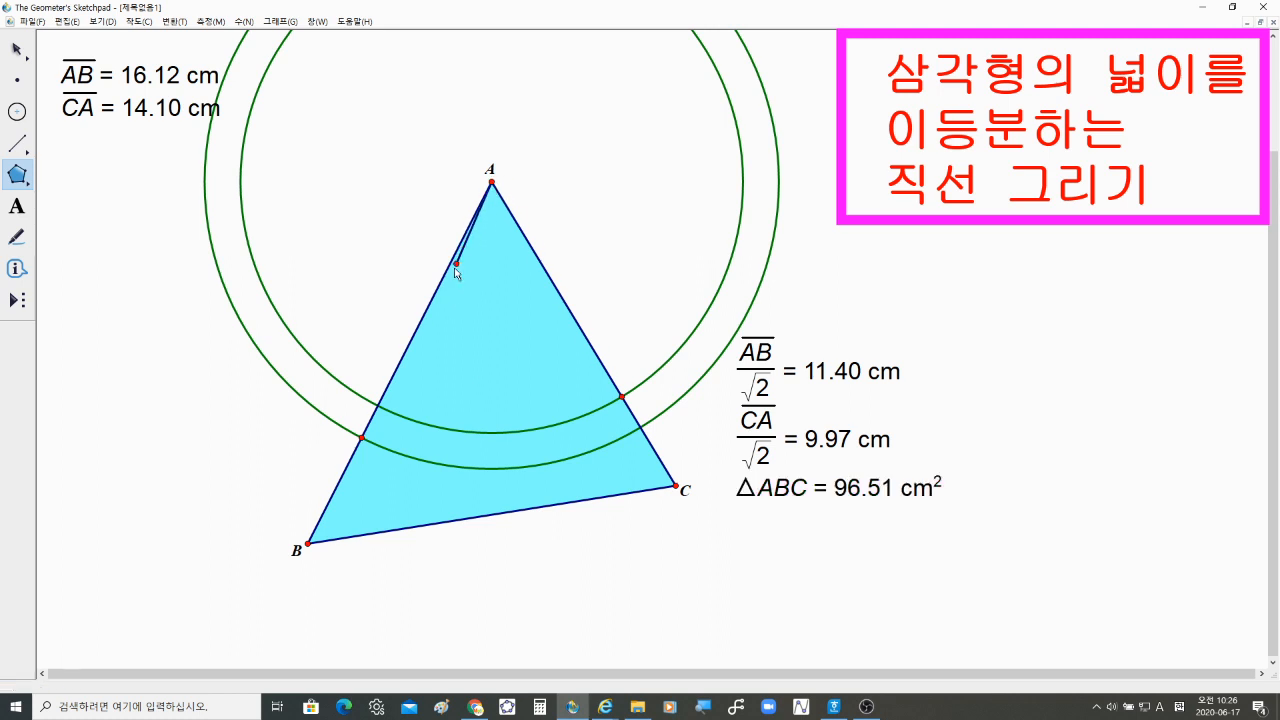
click(362, 438)
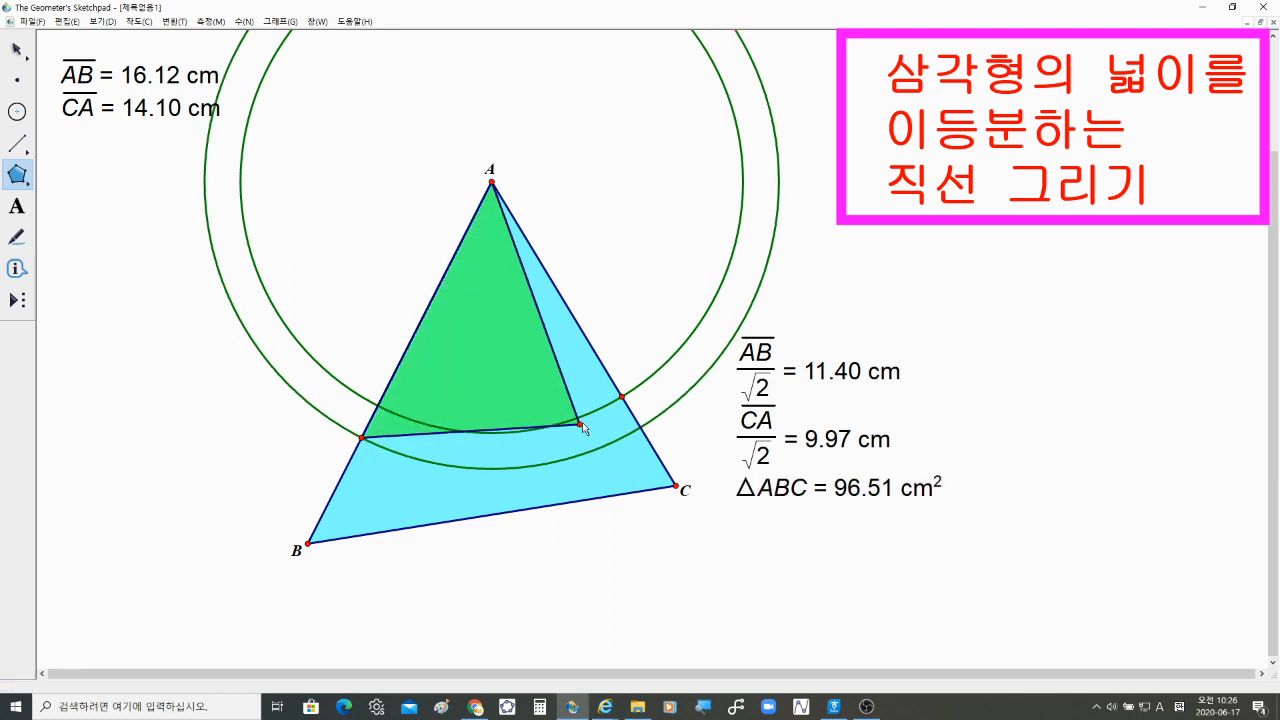
click(622, 397)
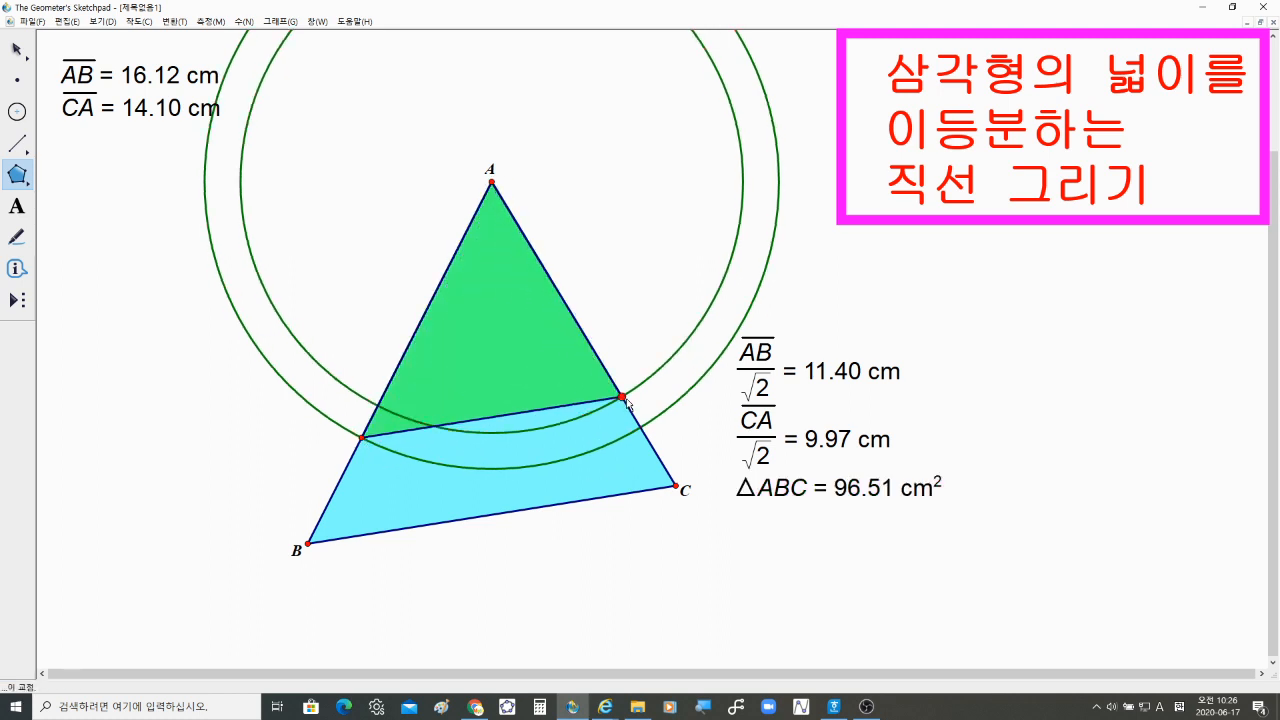
click(491, 183)
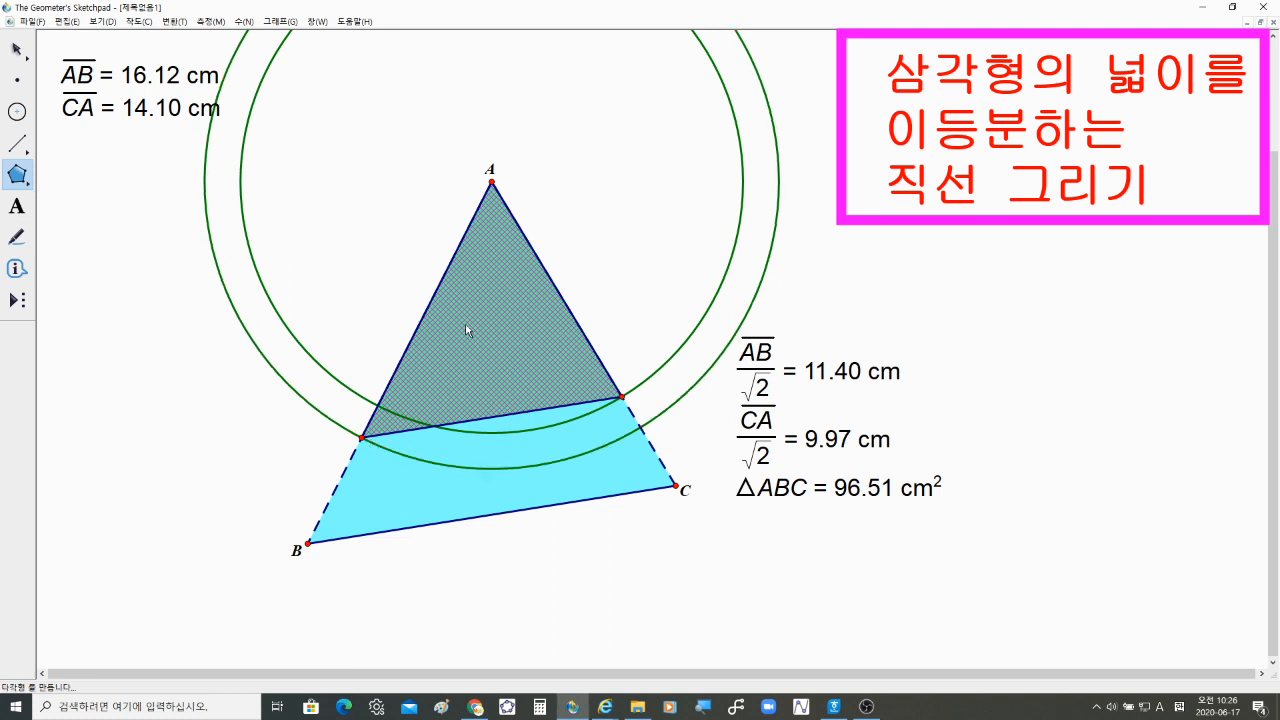
click(214, 21)
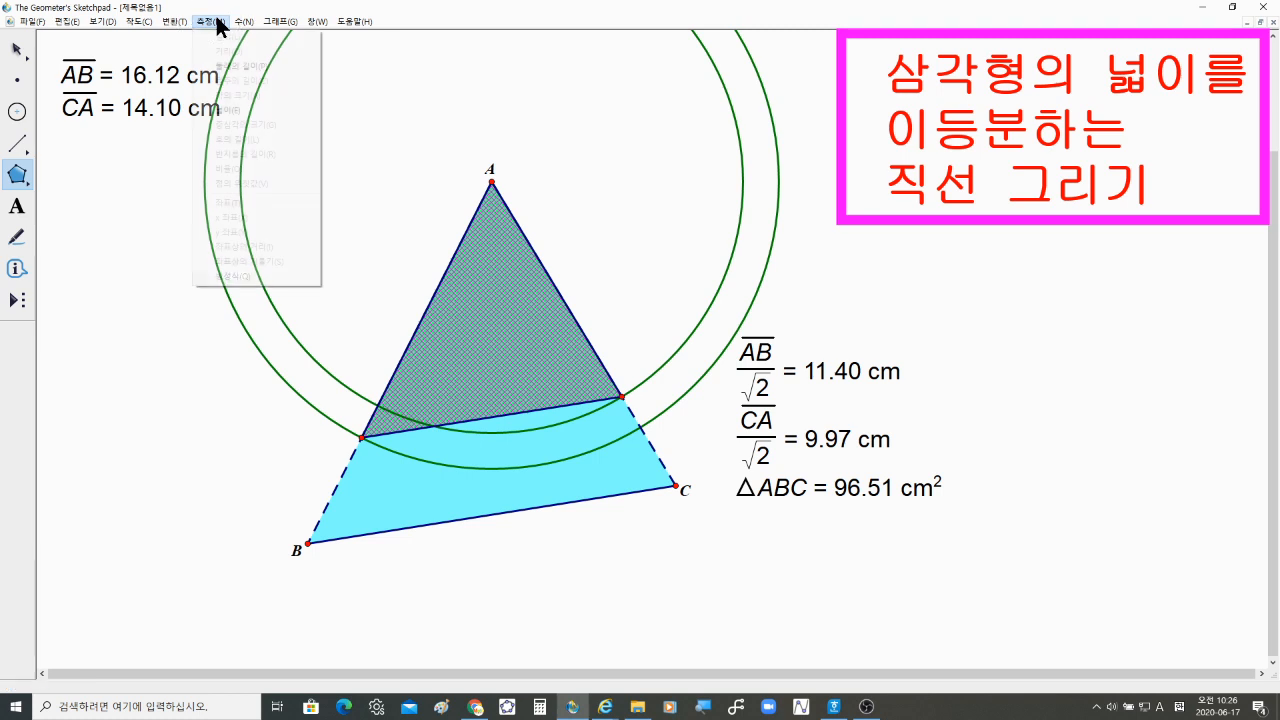
click(238, 109)
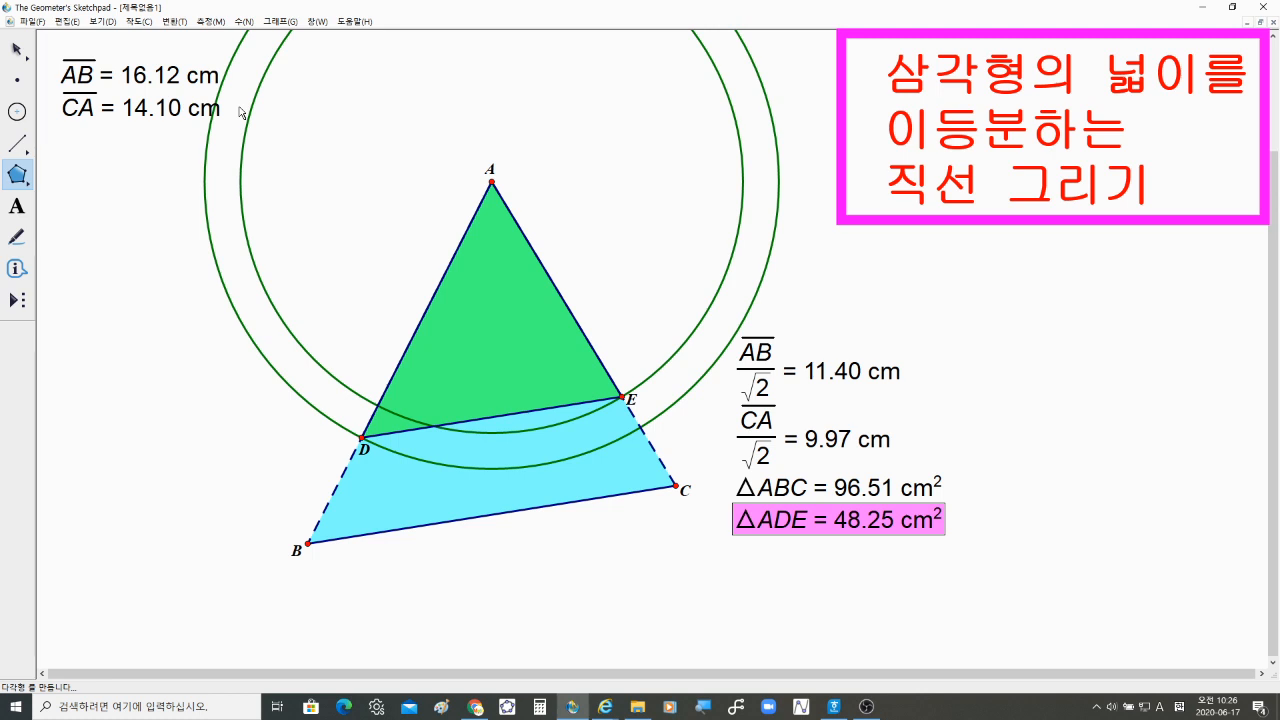
Move the AB / sqrt(2) and CA / sqrt(2) values together to just below the AB and CA length measurements
click(22, 50)
click(407, 156)
click(855, 365)
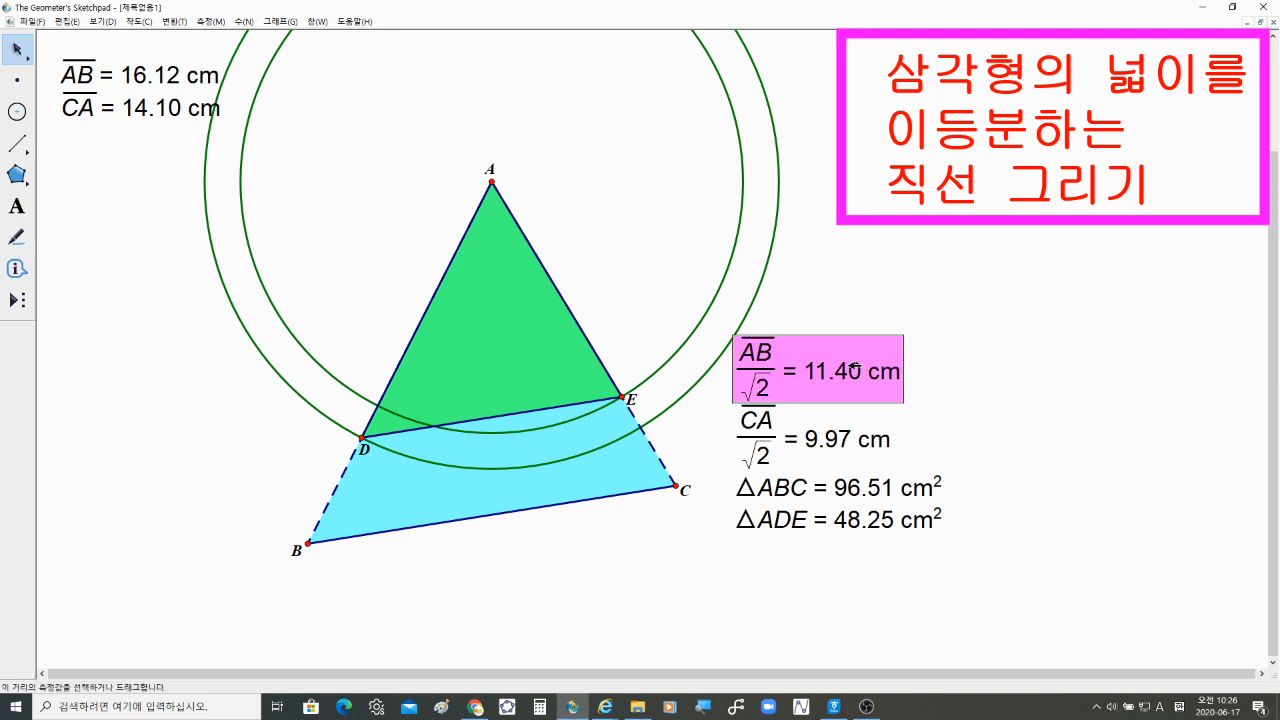
click(838, 437)
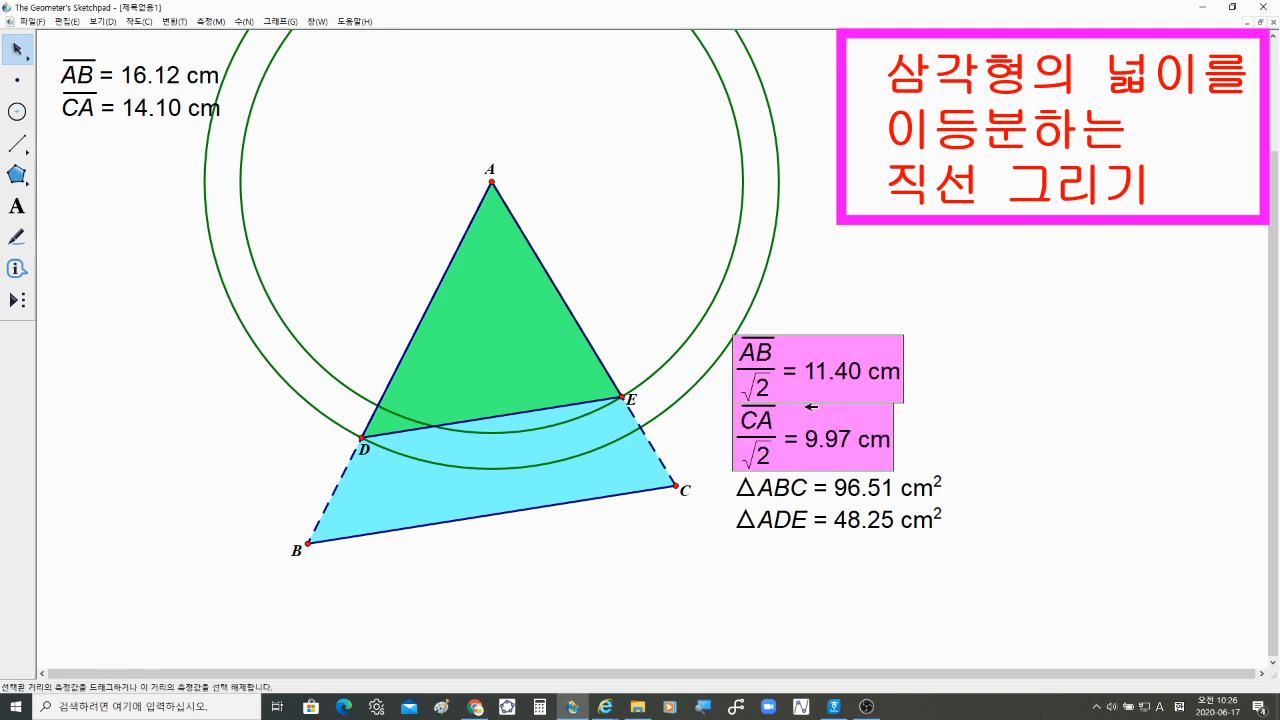
drag(809, 387, 131, 229)
click(158, 400)
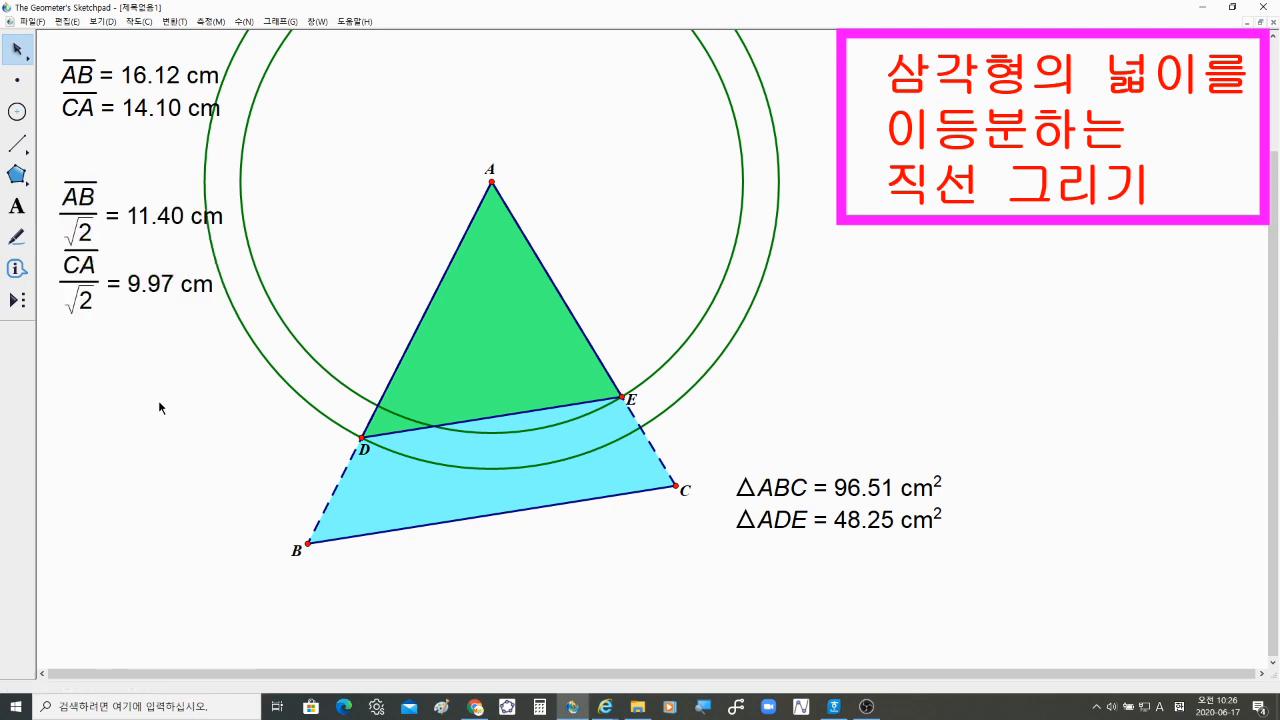
Move the two triangle area measurements together up into the space beside side CA
click(898, 496)
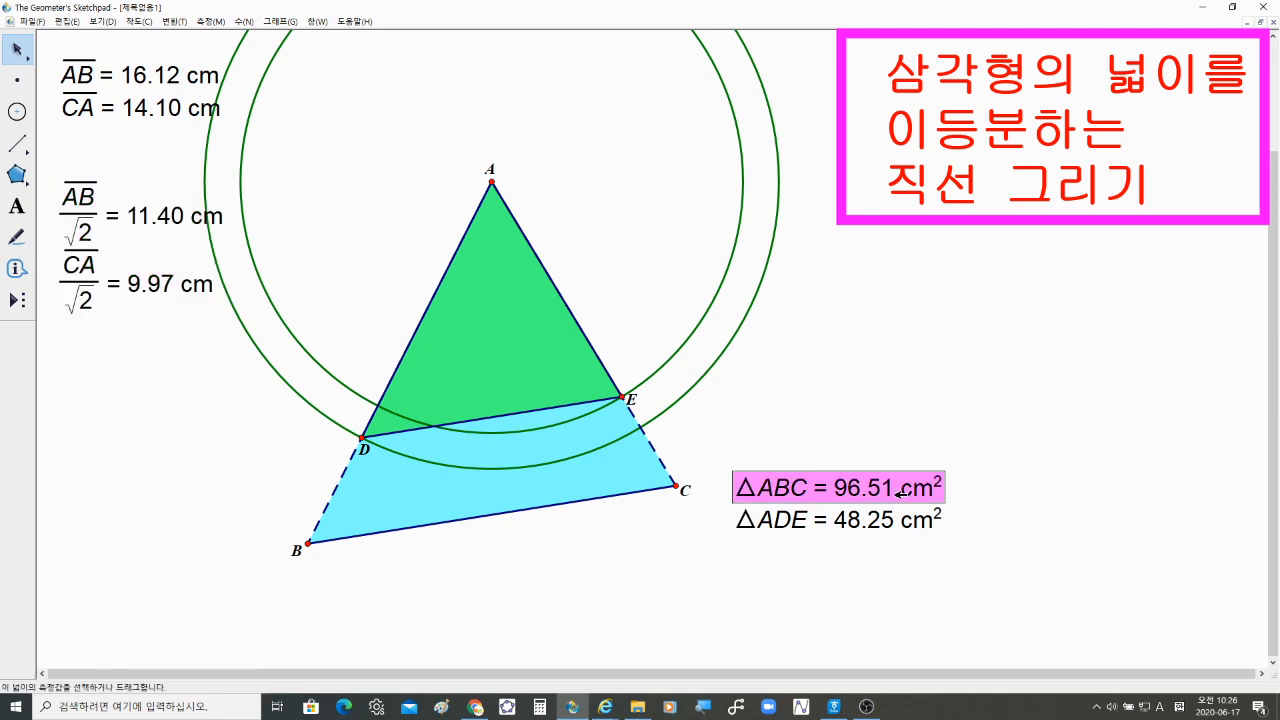
click(899, 513)
drag(895, 502, 912, 379)
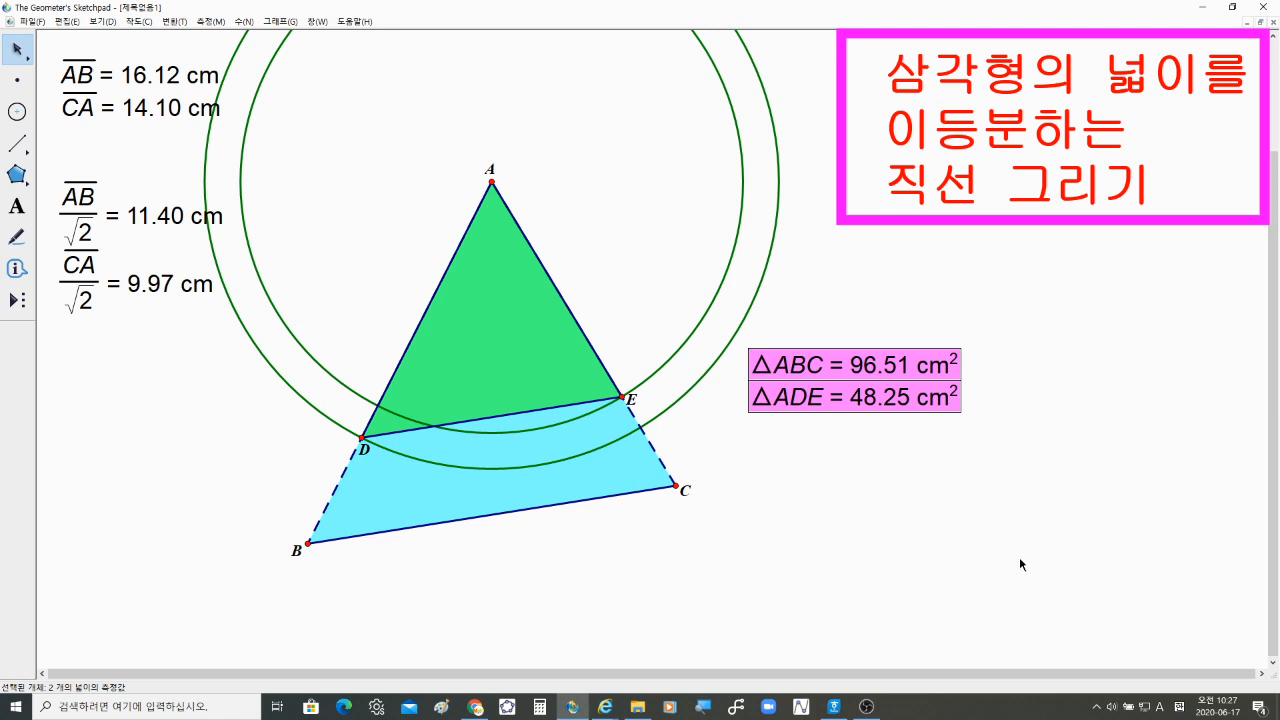
click(934, 511)
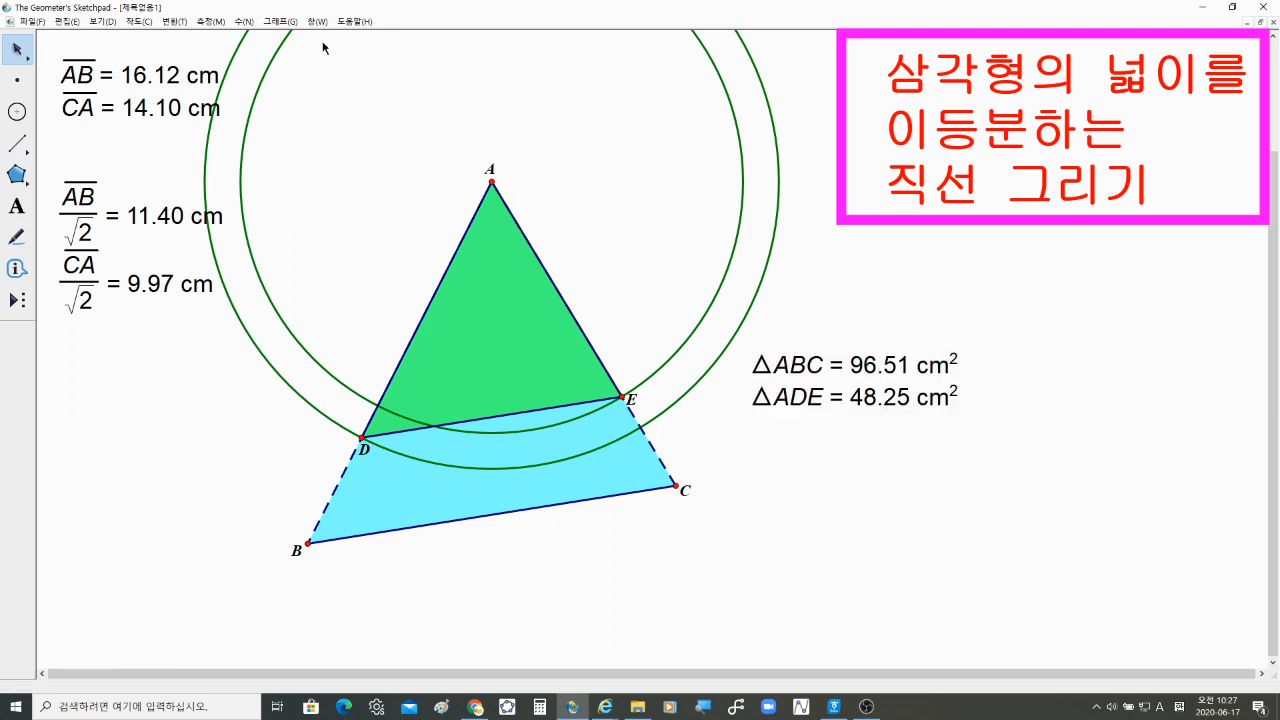
Calculate the ratio of triangle ABC's area to triangle ADE's area from the two area measurements
click(243, 21)
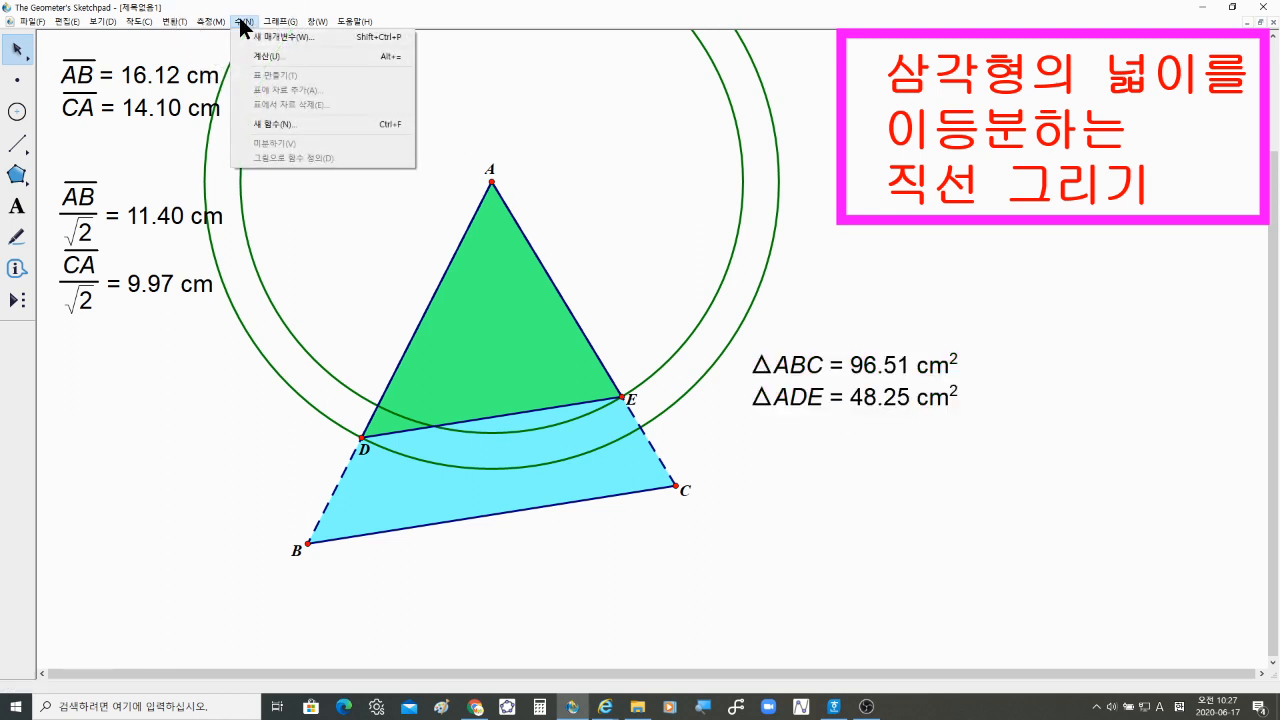
click(277, 56)
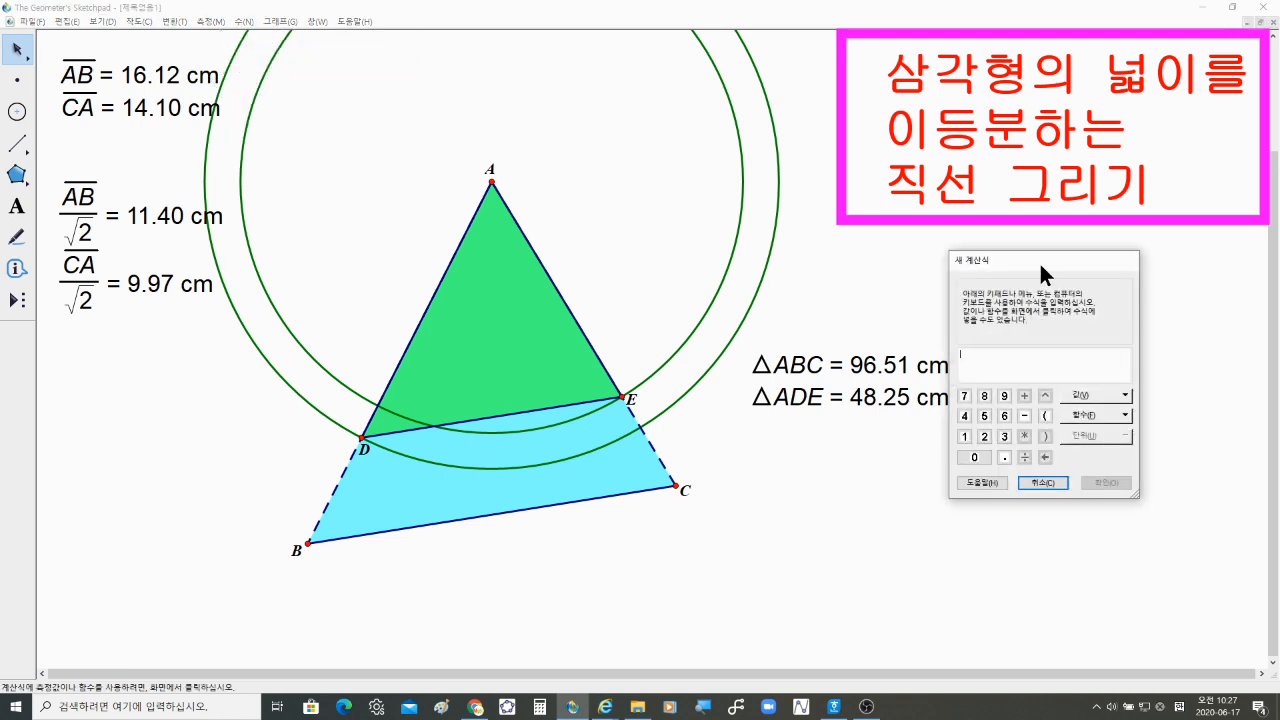
drag(1039, 261, 1075, 256)
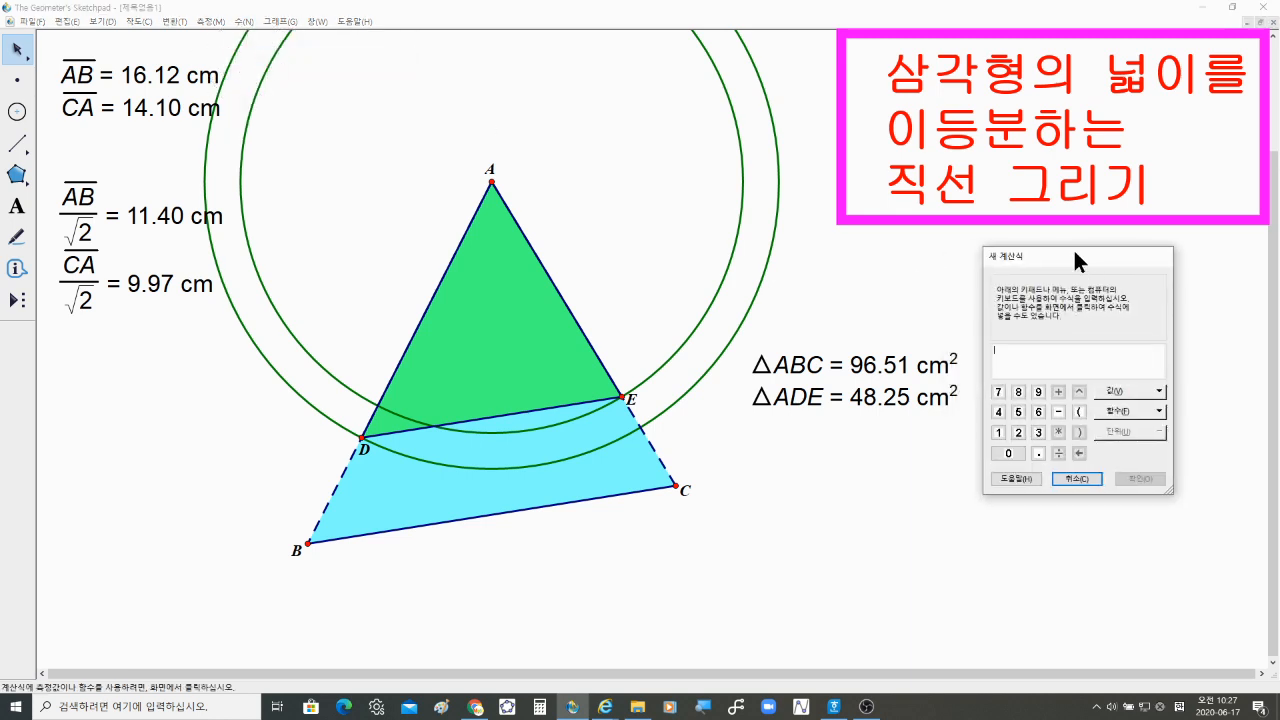
click(881, 369)
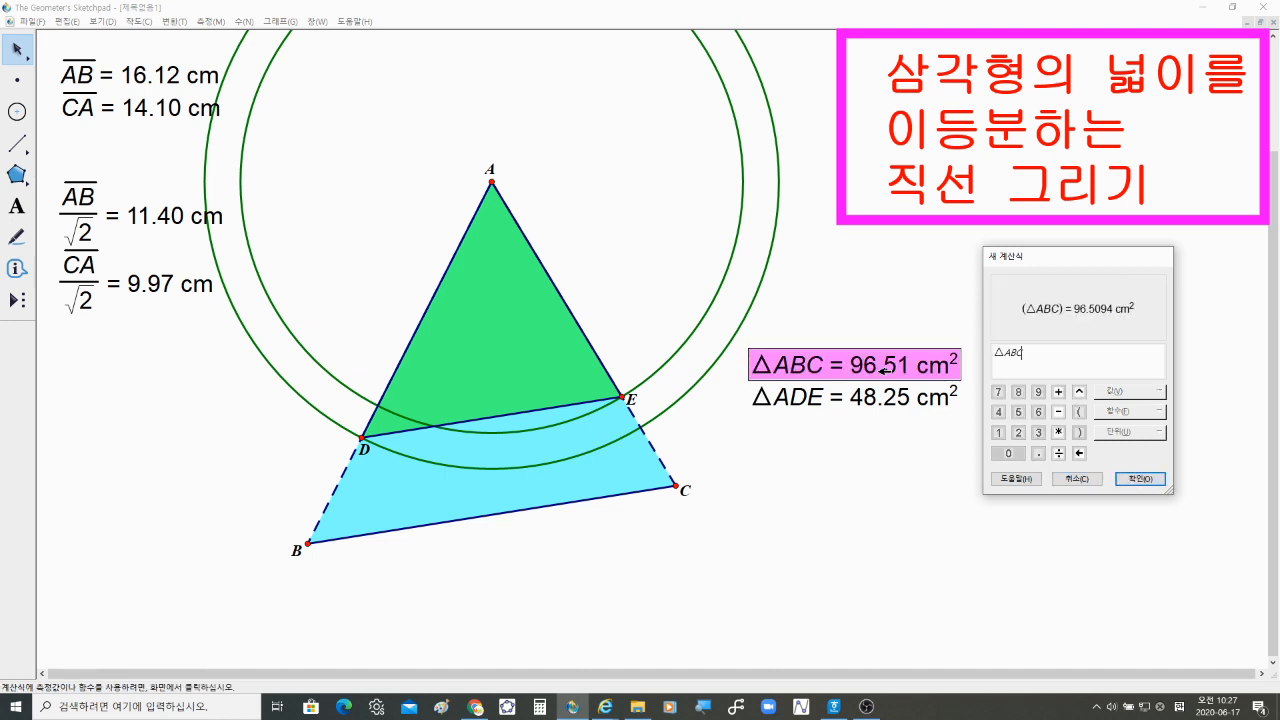
click(1058, 453)
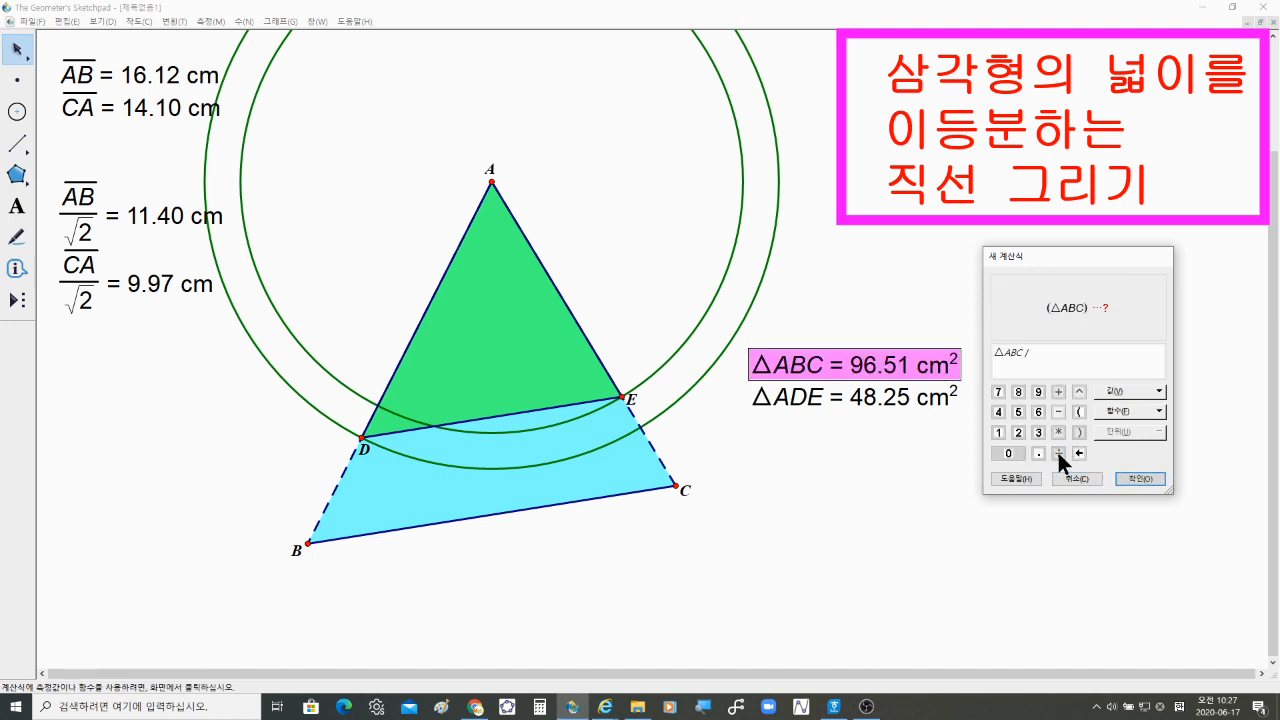
click(883, 399)
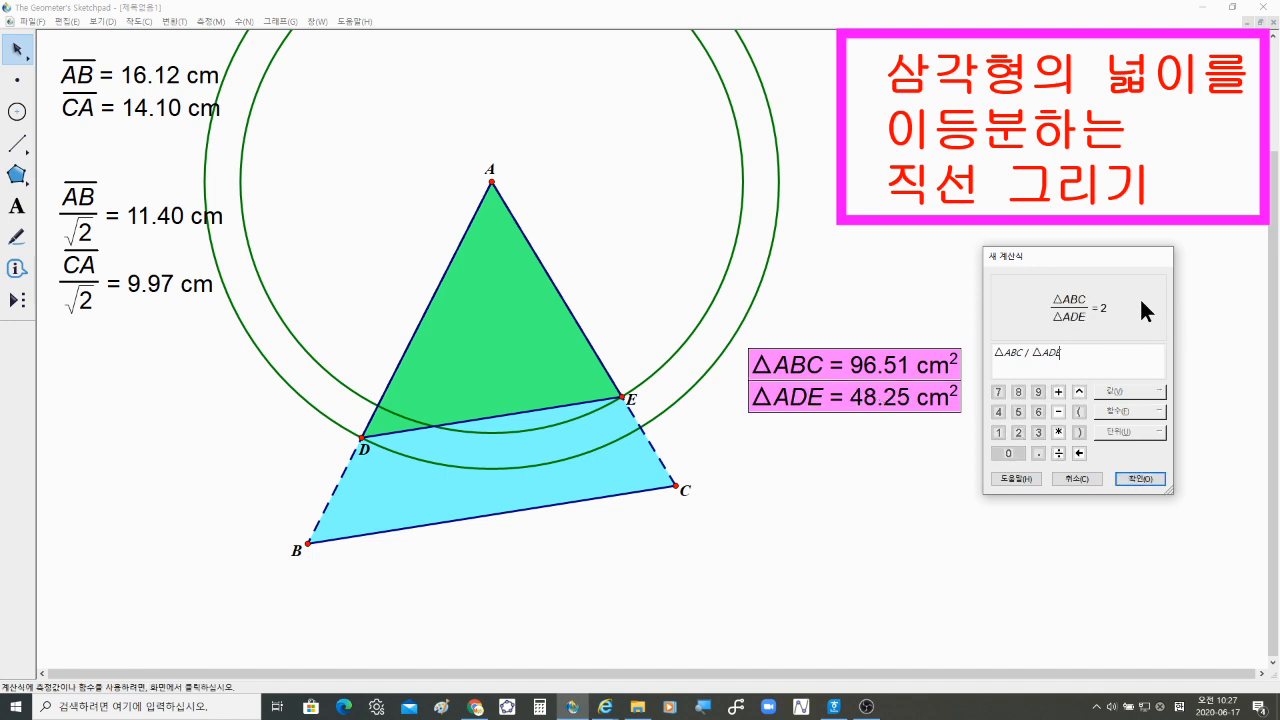
click(1136, 478)
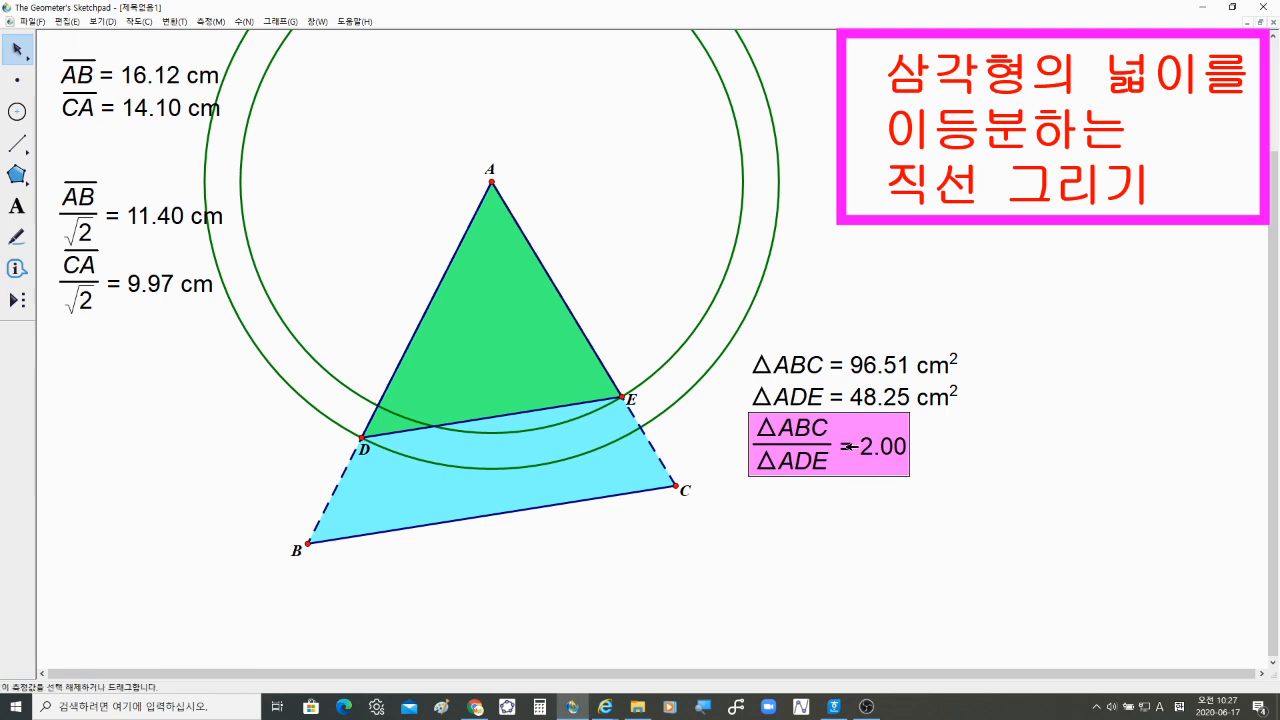
Reshape triangle ABC by moving vertex A around to test the area ratio, and place the ratio slightly below the area measurements
click(630, 262)
drag(491, 182, 585, 228)
click(798, 436)
click(568, 237)
drag(469, 217, 485, 181)
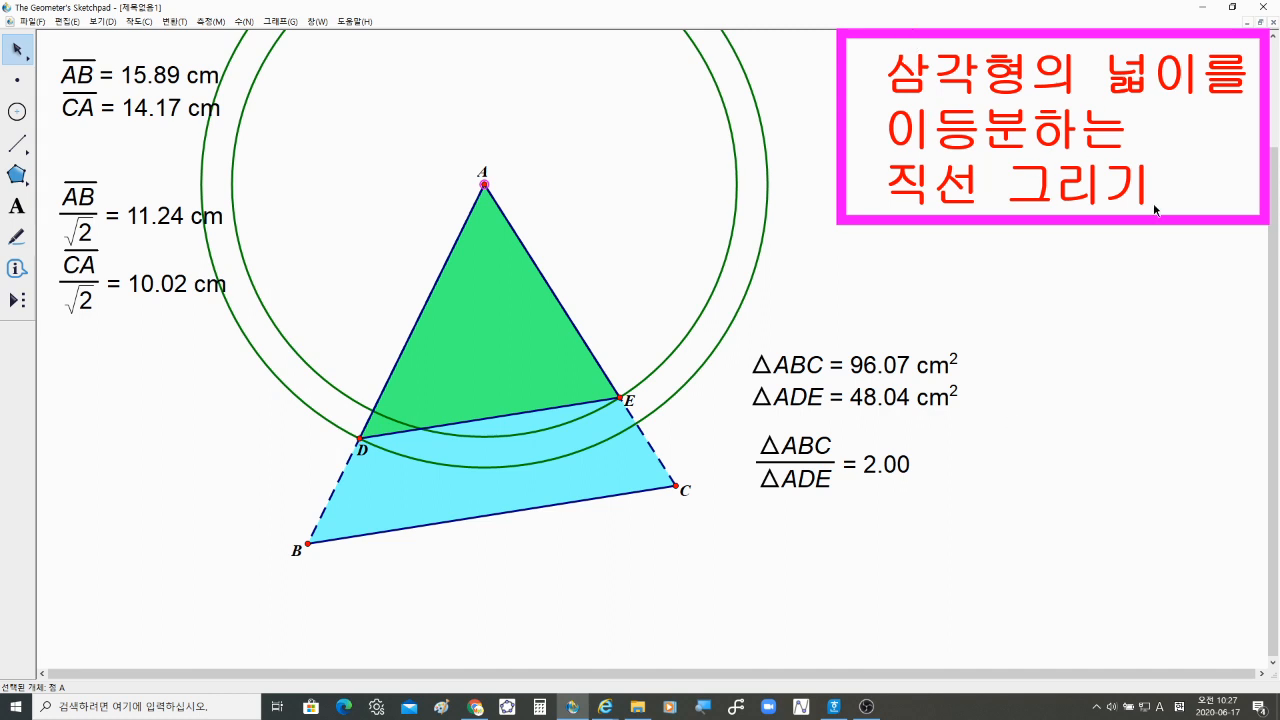
Draw an infinite straight line through points D and E, and leave it deselected
click(16, 146)
drag(16, 153, 113, 145)
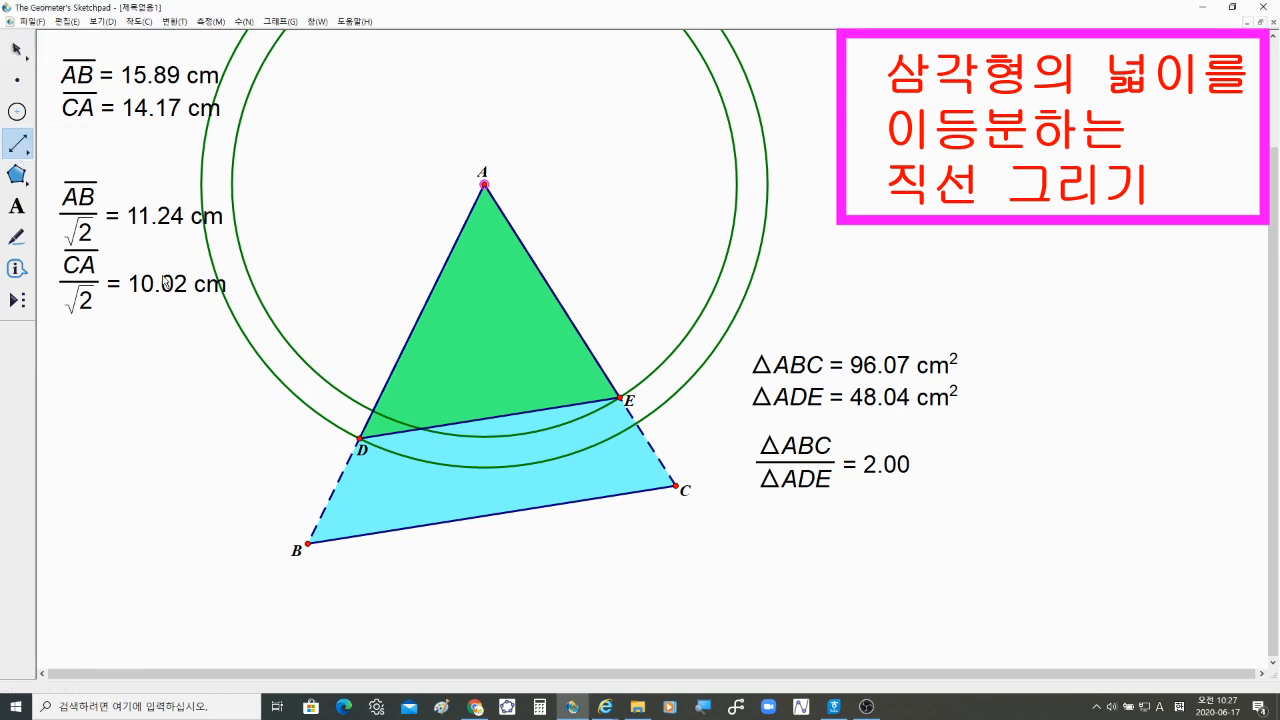
click(360, 439)
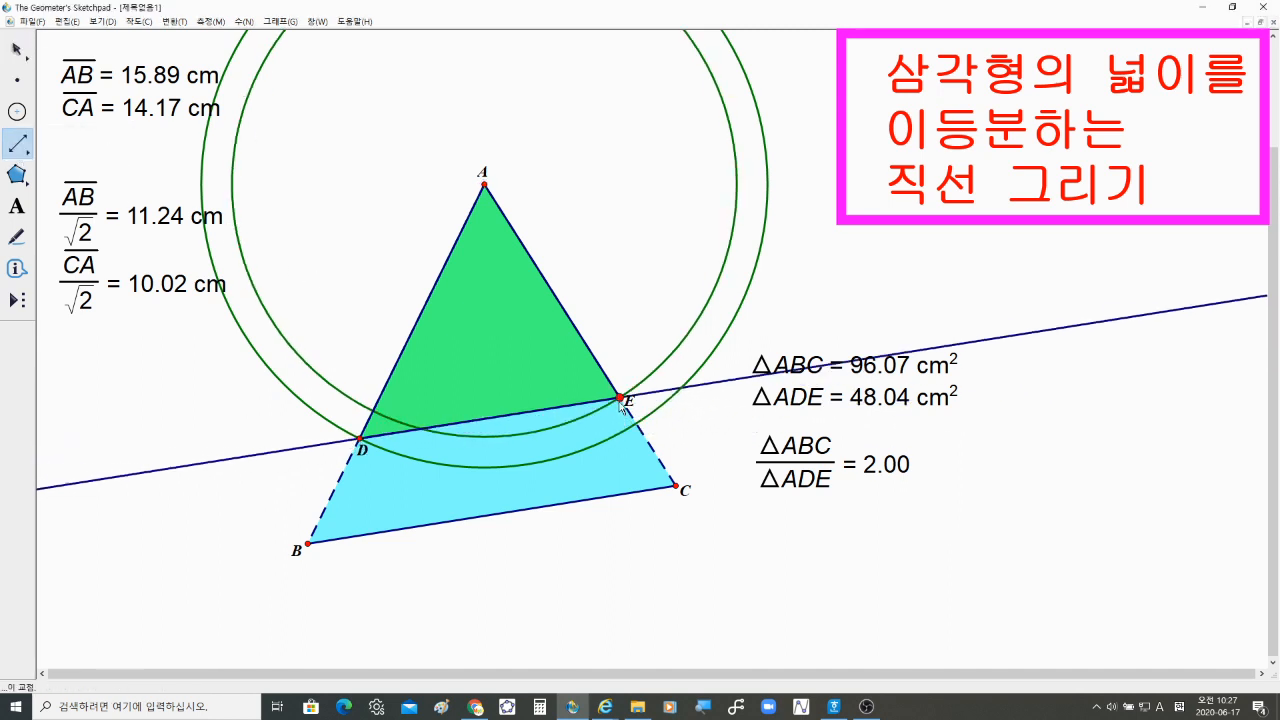
click(620, 398)
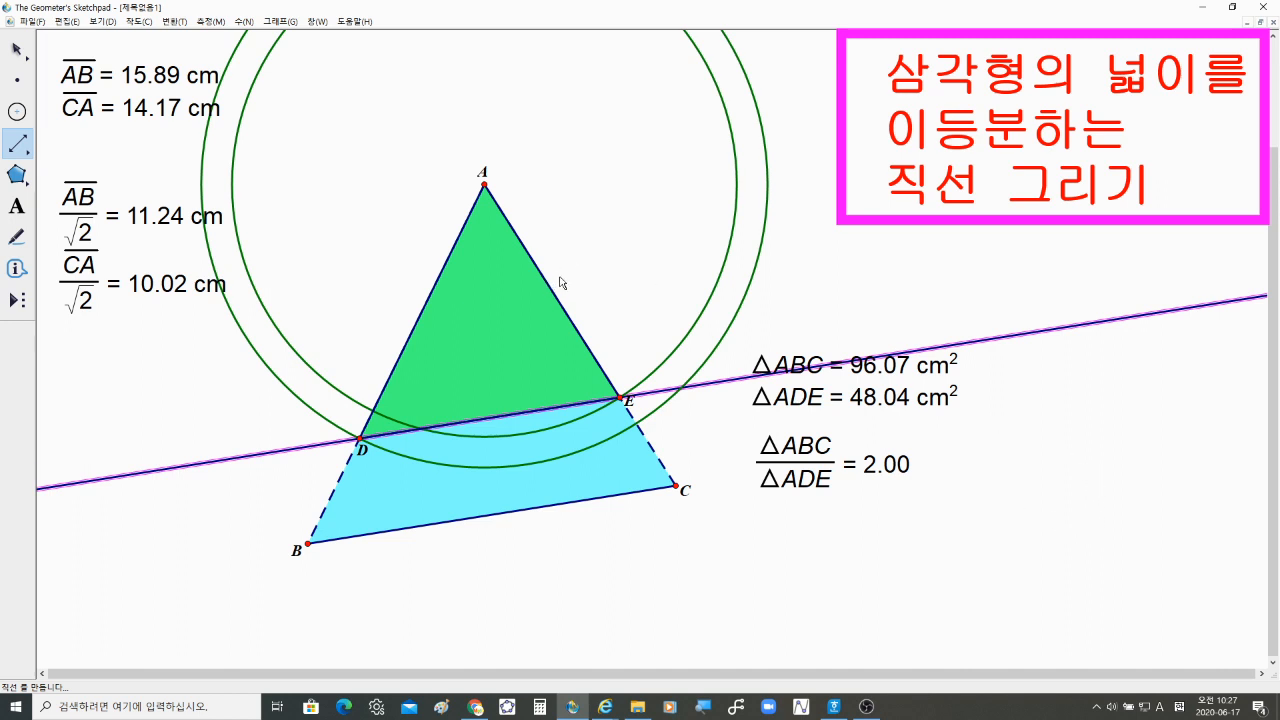
click(16, 48)
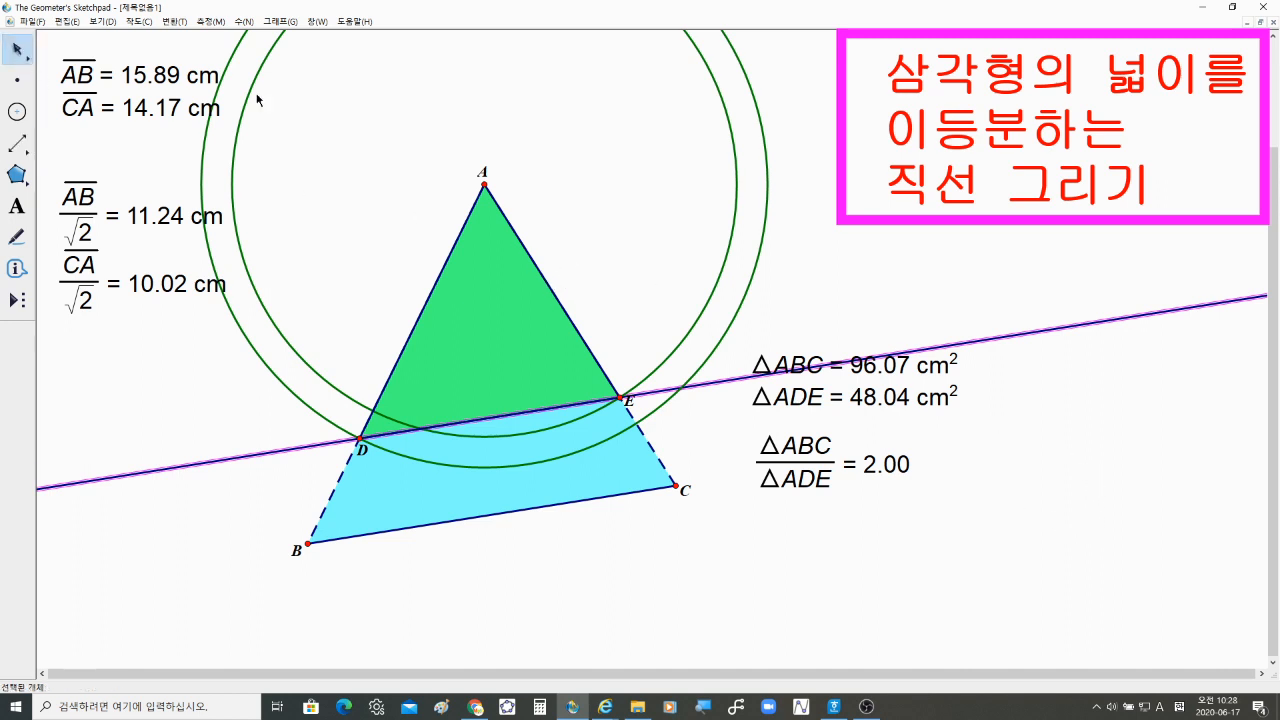
click(570, 155)
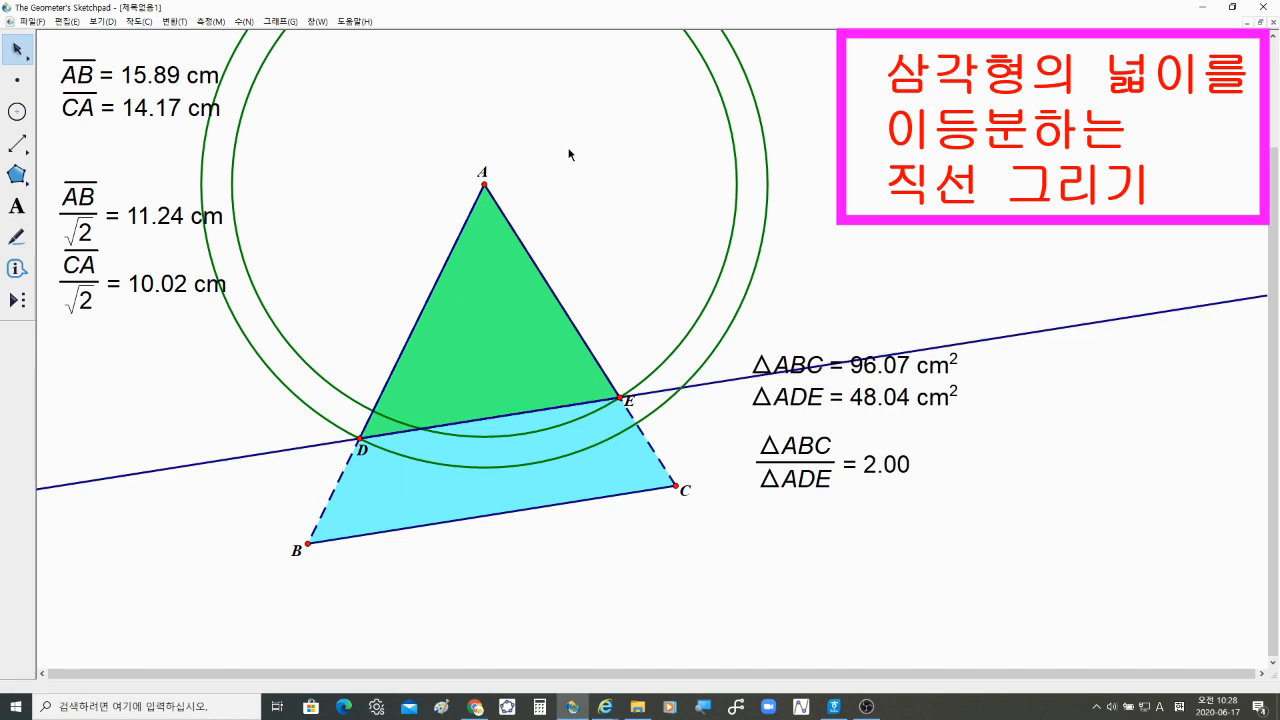